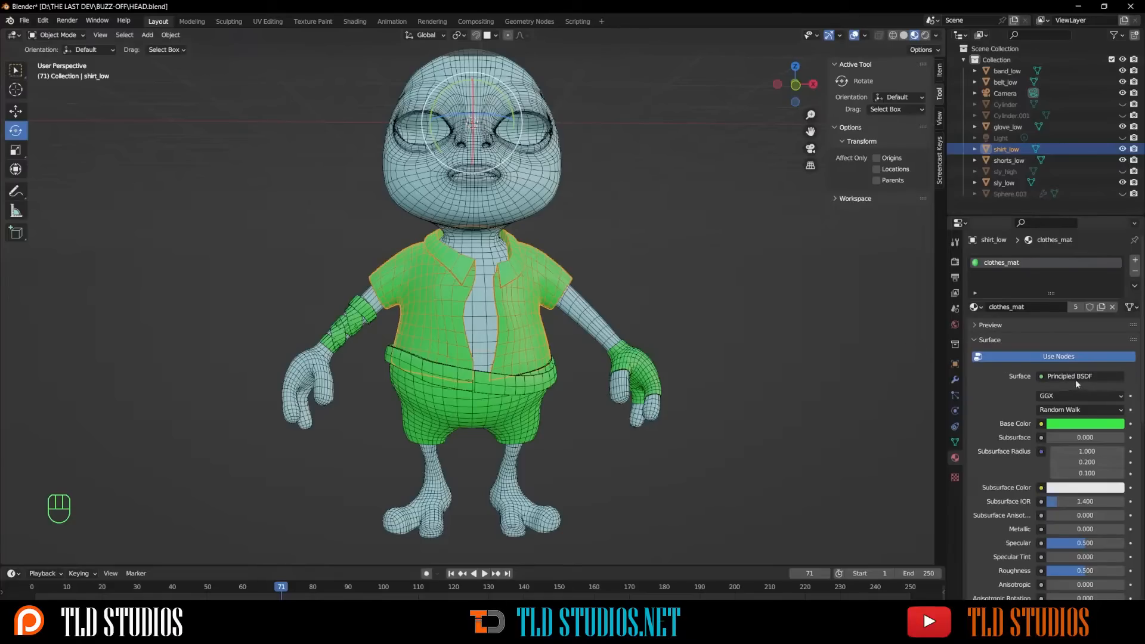
Rename the shirt's material to shirt_and_pants.
click(1029, 308)
click(1030, 306)
drag(1024, 307, 989, 312)
text(shirt_and_pants)
key(Return)
click(817, 318)
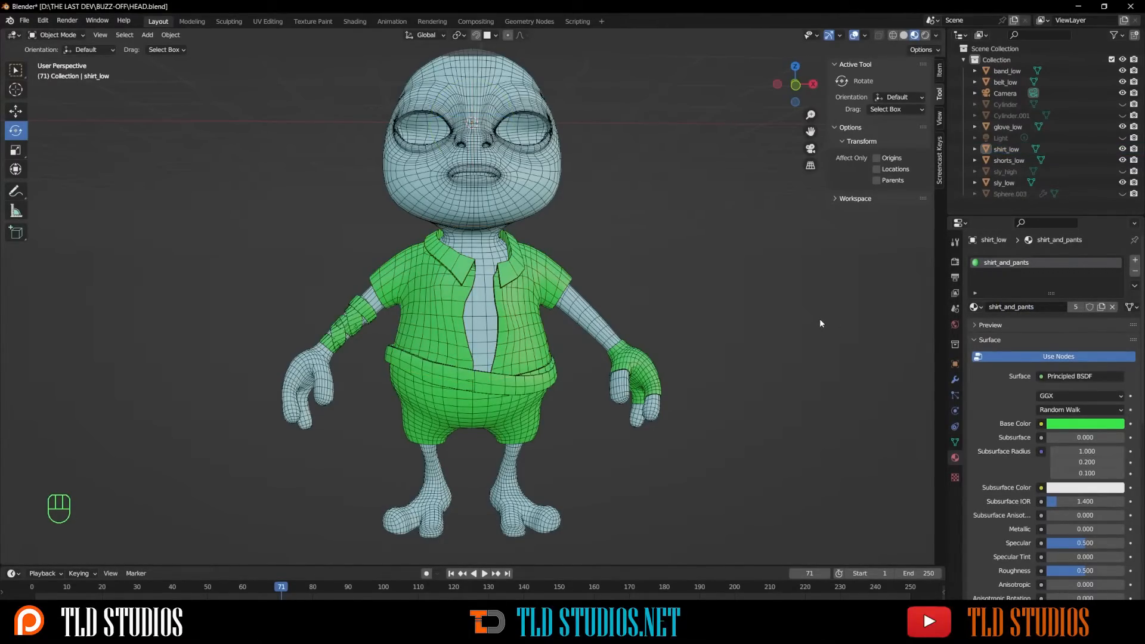
Assign the orange Material.002 to the glove and rename that material gloves_beltt_band_mat.
click(625, 361)
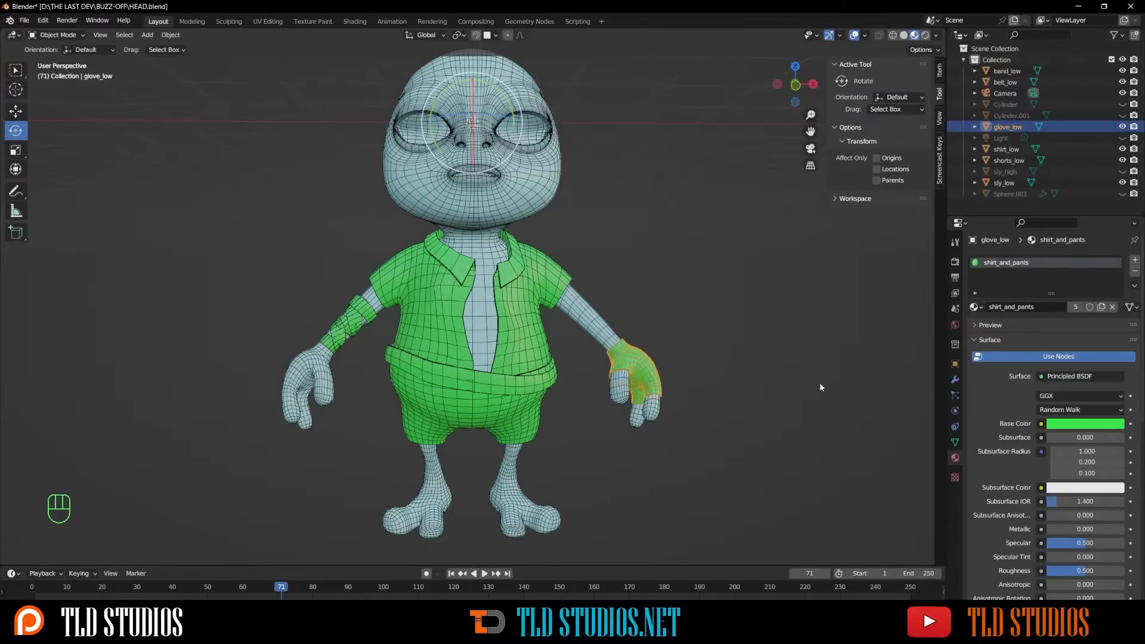
click(977, 307)
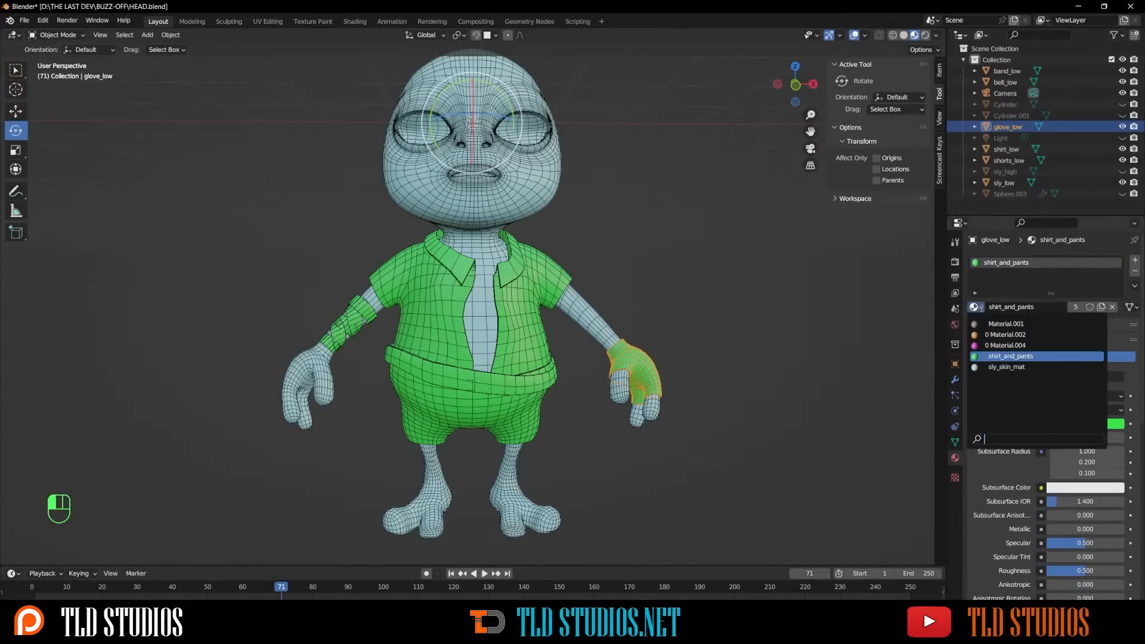
click(992, 343)
click(1007, 307)
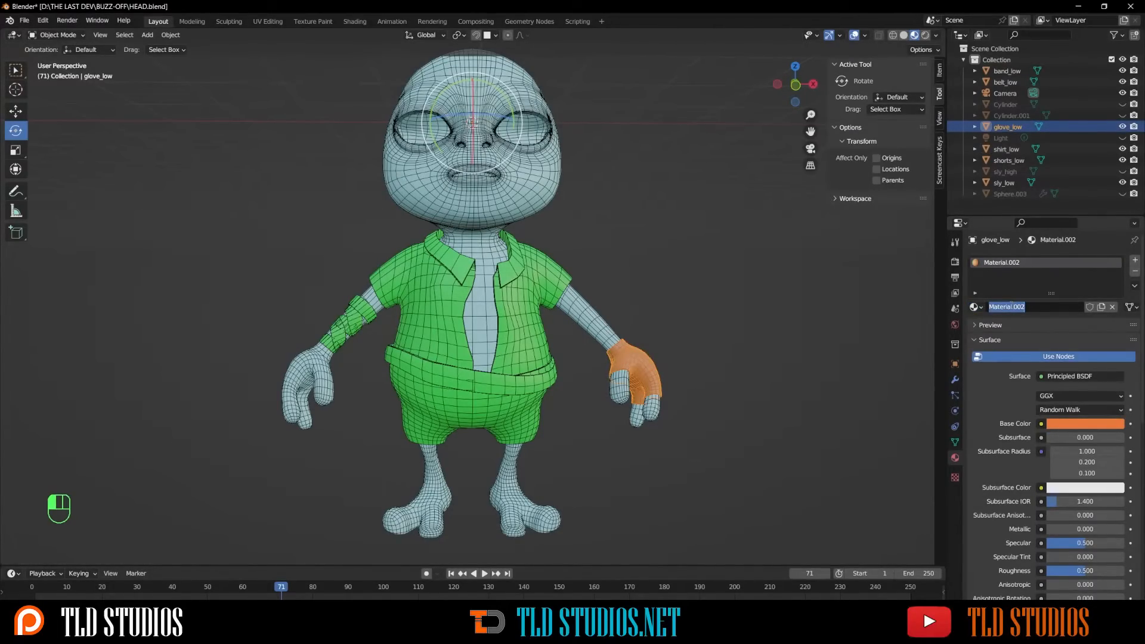
text(gloves_beltt_band_mat)
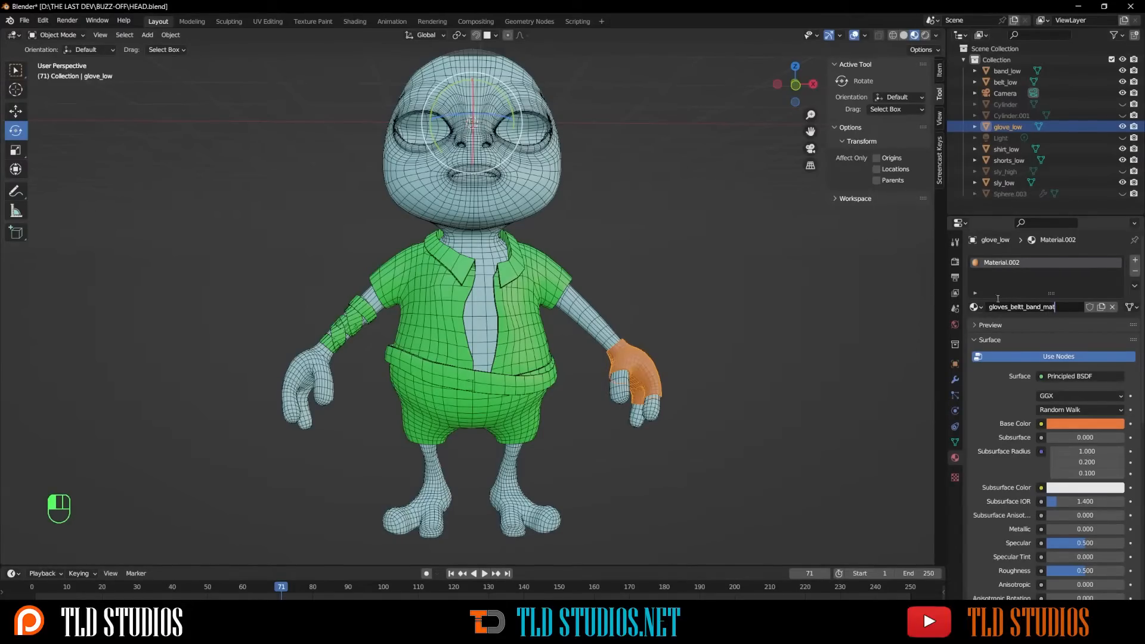
key(Return)
Assign the gloves_beltt_band_mat material to the belt and the forearm band.
click(552, 285)
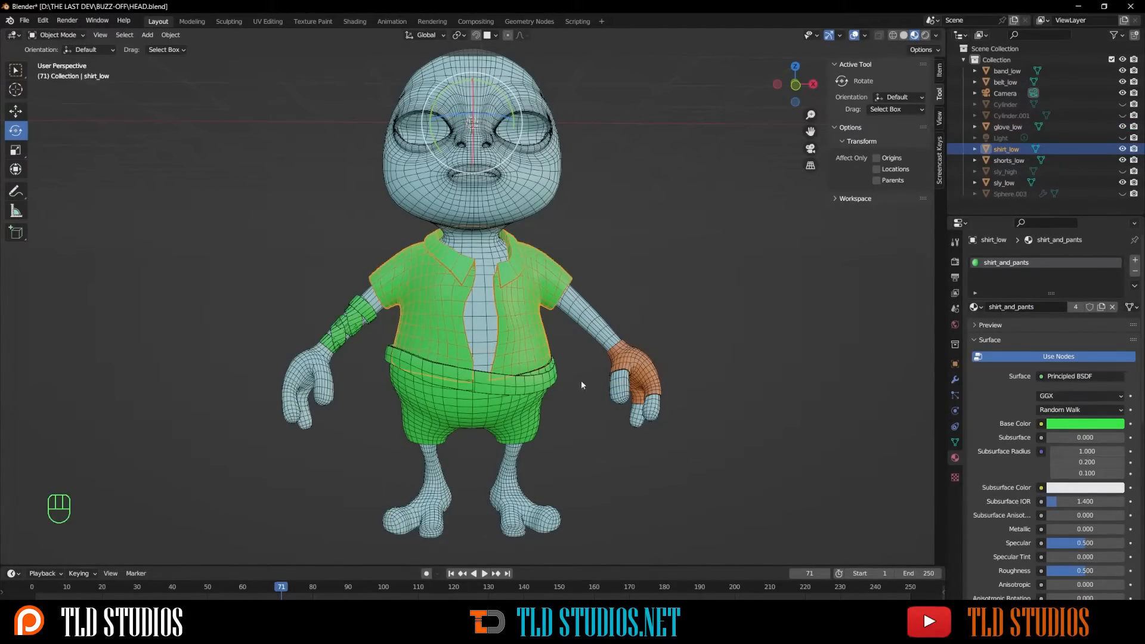
click(529, 385)
click(975, 307)
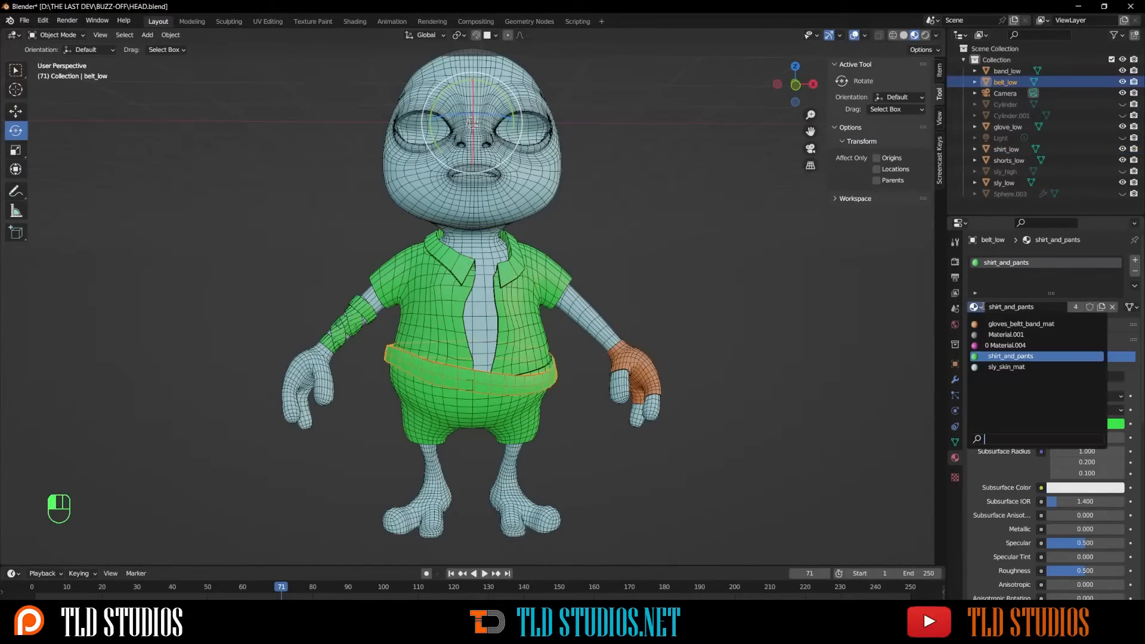
click(984, 328)
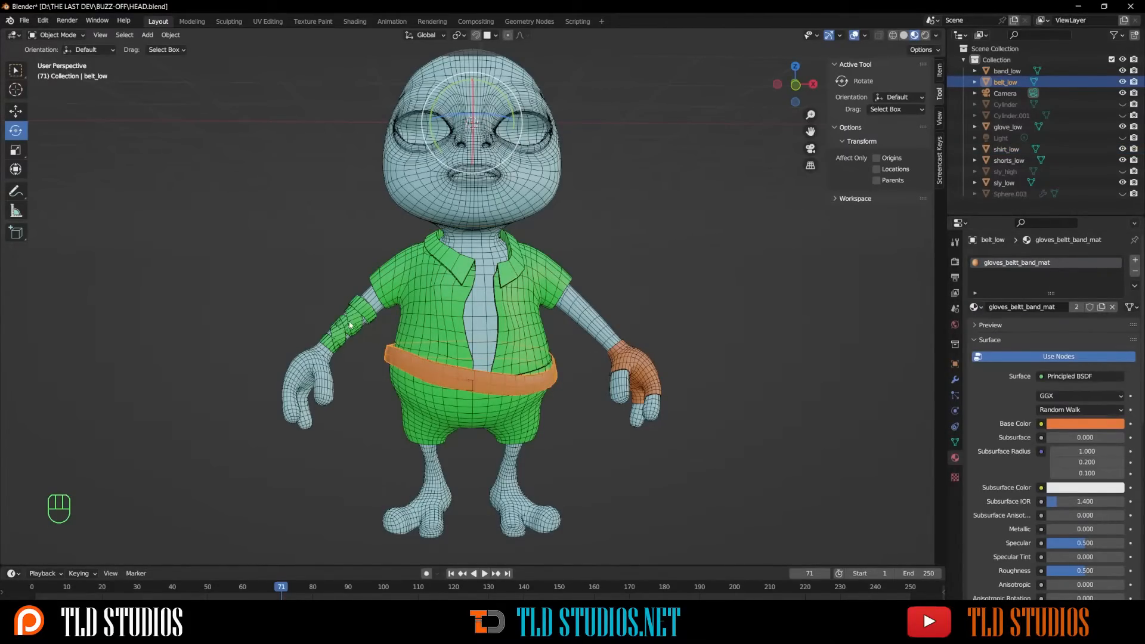
click(350, 325)
click(975, 306)
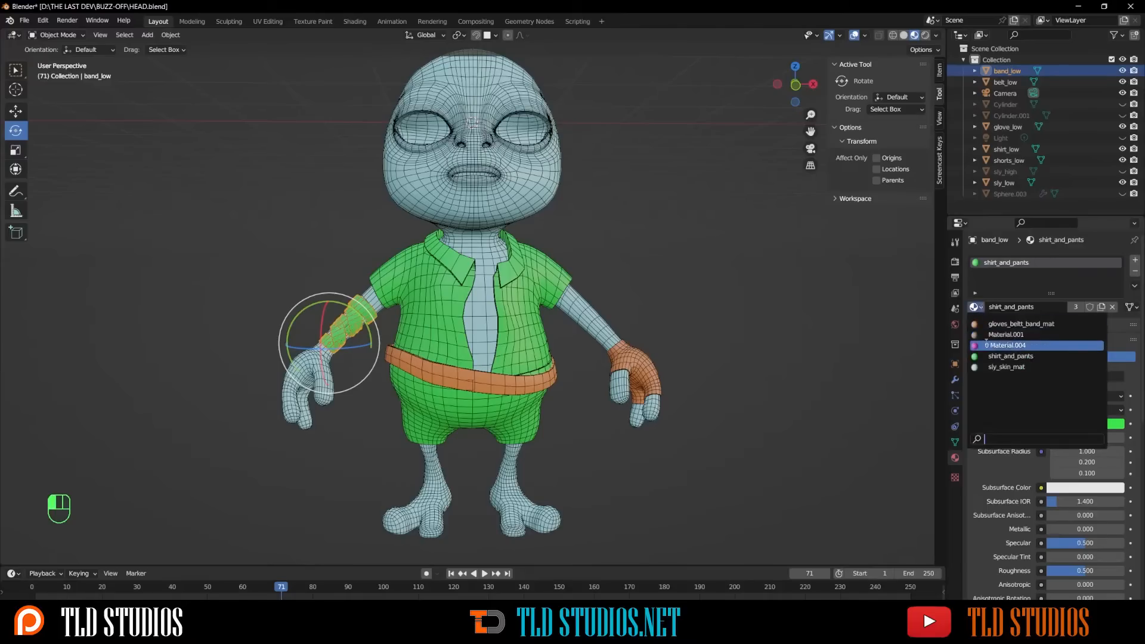
click(1002, 326)
click(737, 354)
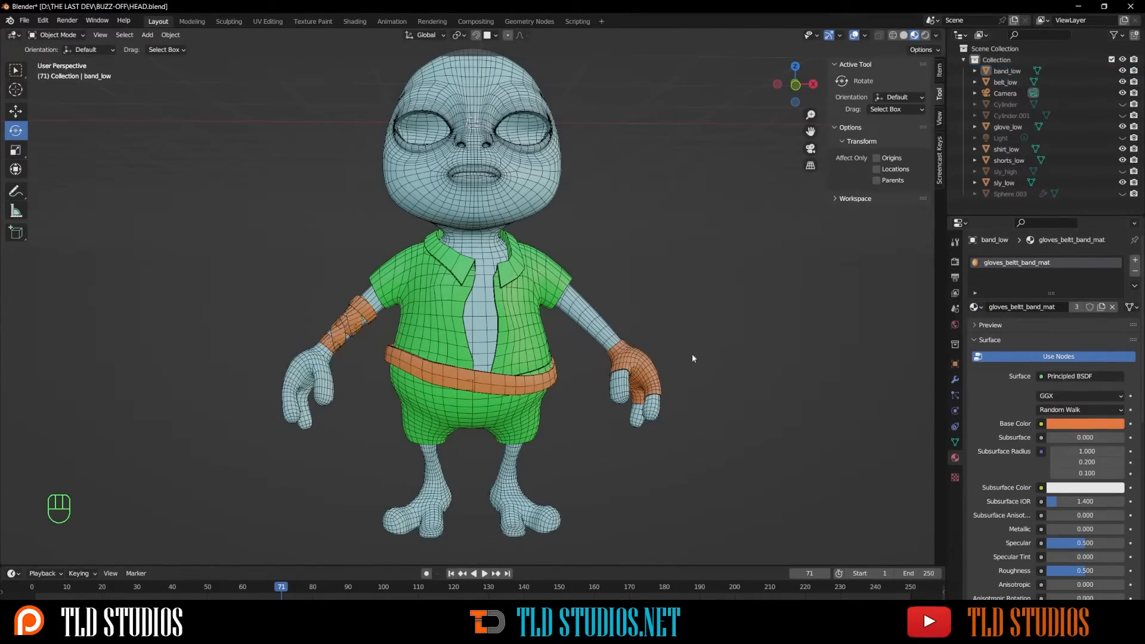
Select the glove, belt and forearm band together and open their combined UV layout for editing.
click(635, 372)
shift+click(520, 384)
shift+click(363, 314)
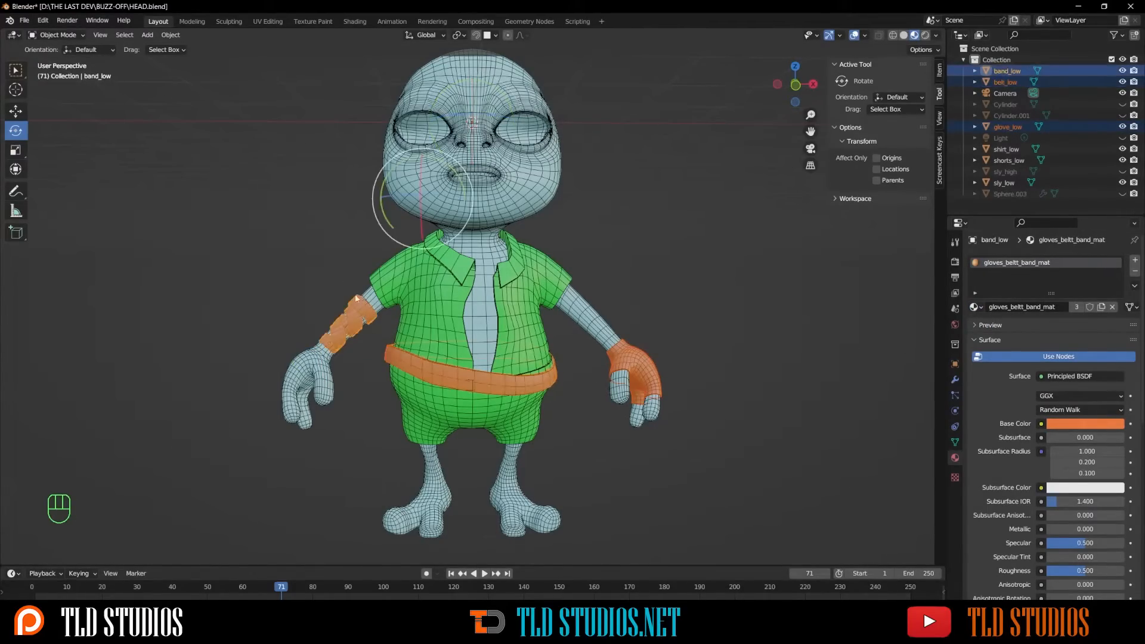
click(267, 21)
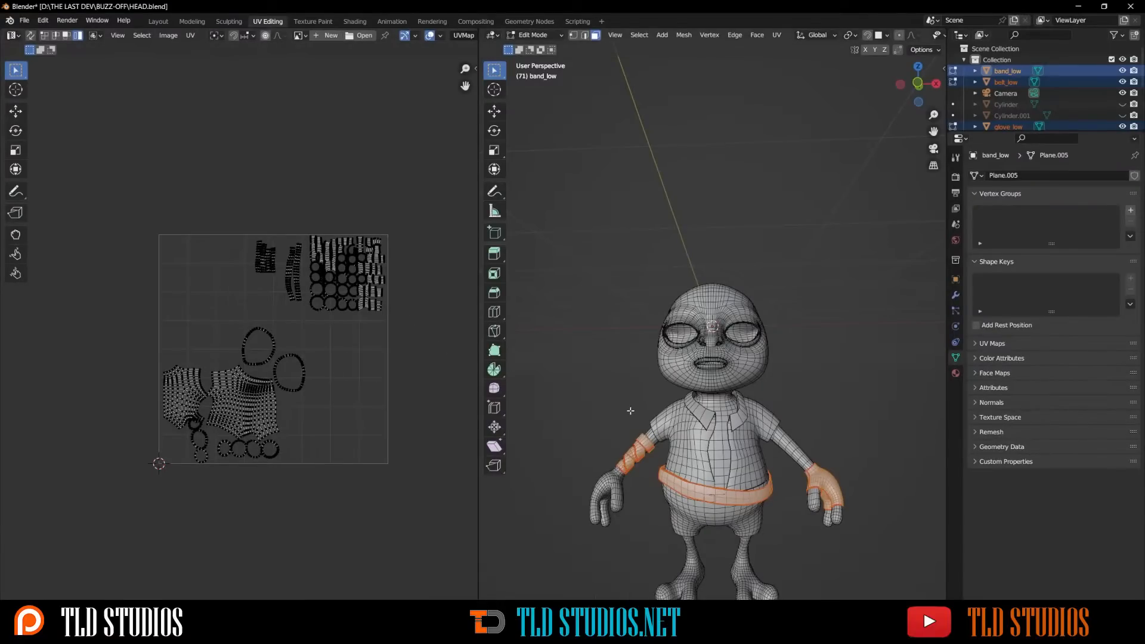
key(KP_Divide)
key(KP_Divide)
drag(189, 380, 296, 451)
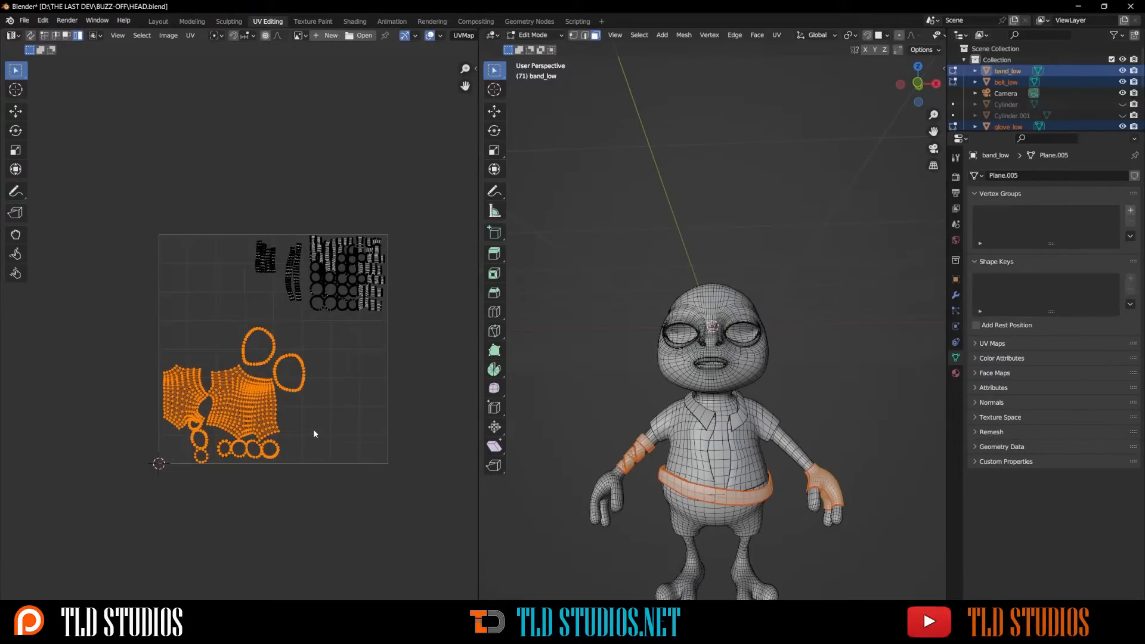
click(313, 430)
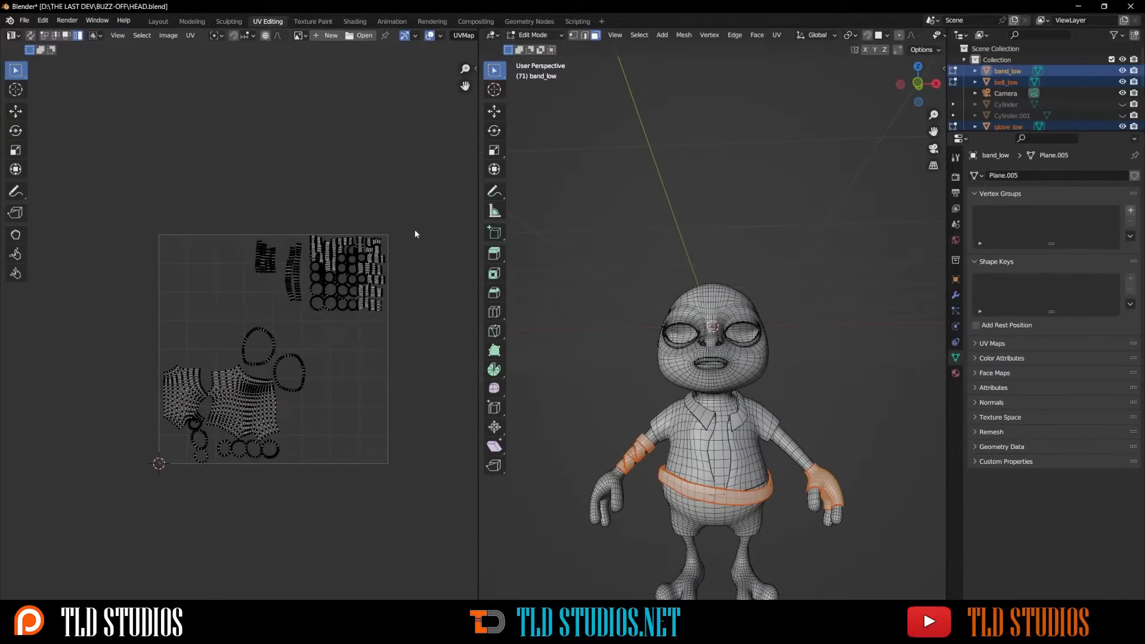
Enlarge the strip and ring UV islands in the upper right and shift them back inside the UV square.
drag(421, 212, 247, 329)
key(s)
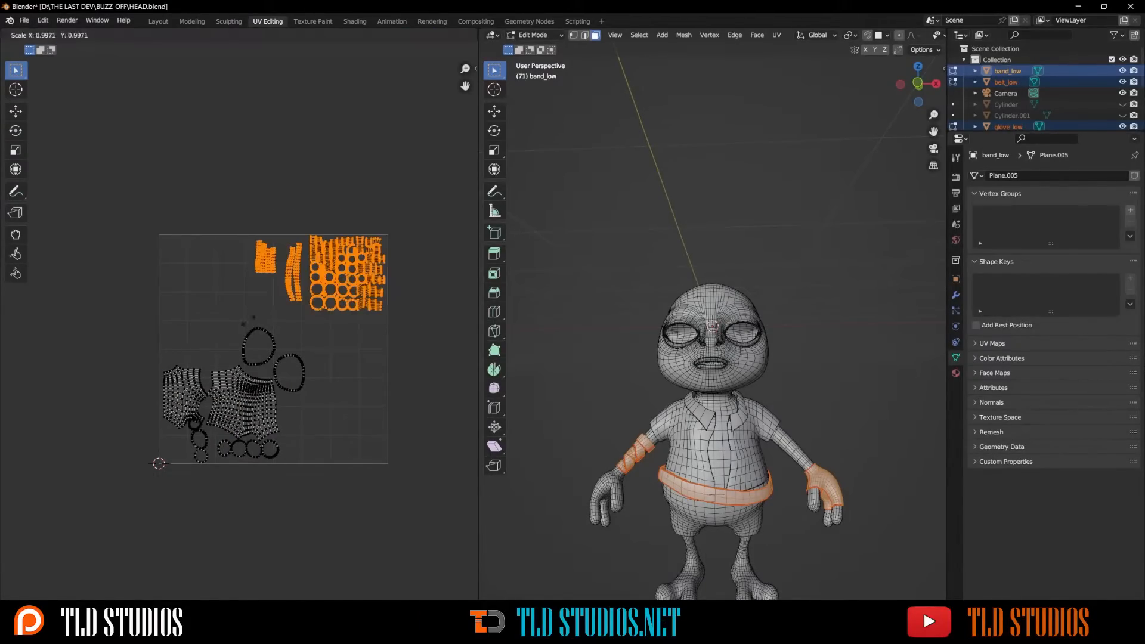
click(227, 346)
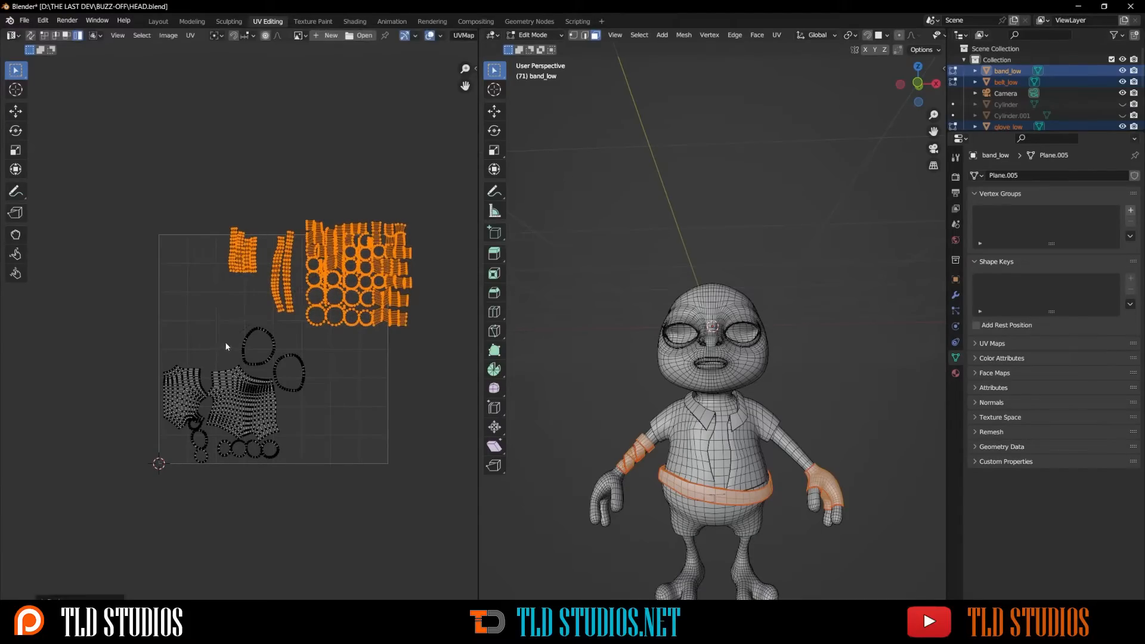
key(g)
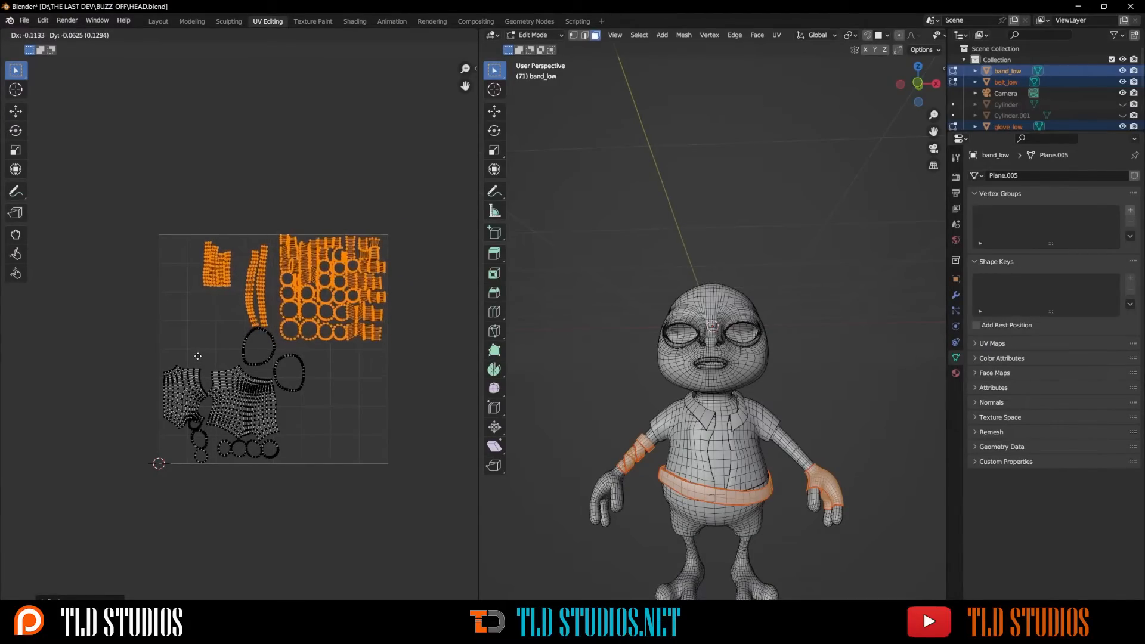
click(198, 357)
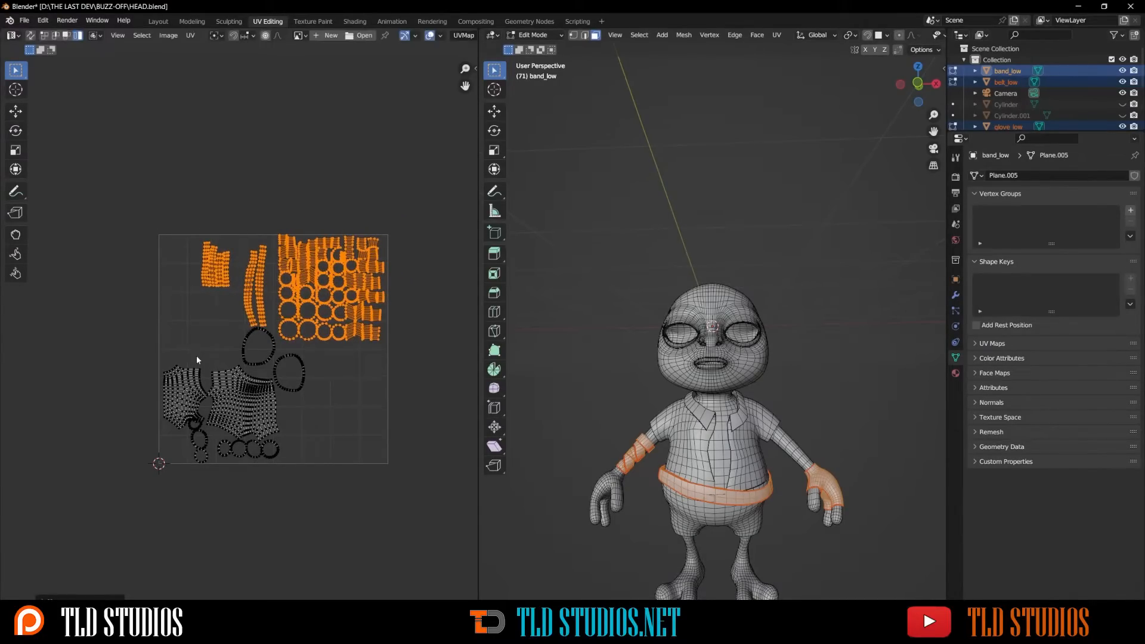
Move the pair of long curved strip islands to the UV square's upper-left corner and enlarge them.
click(262, 321)
key(g)
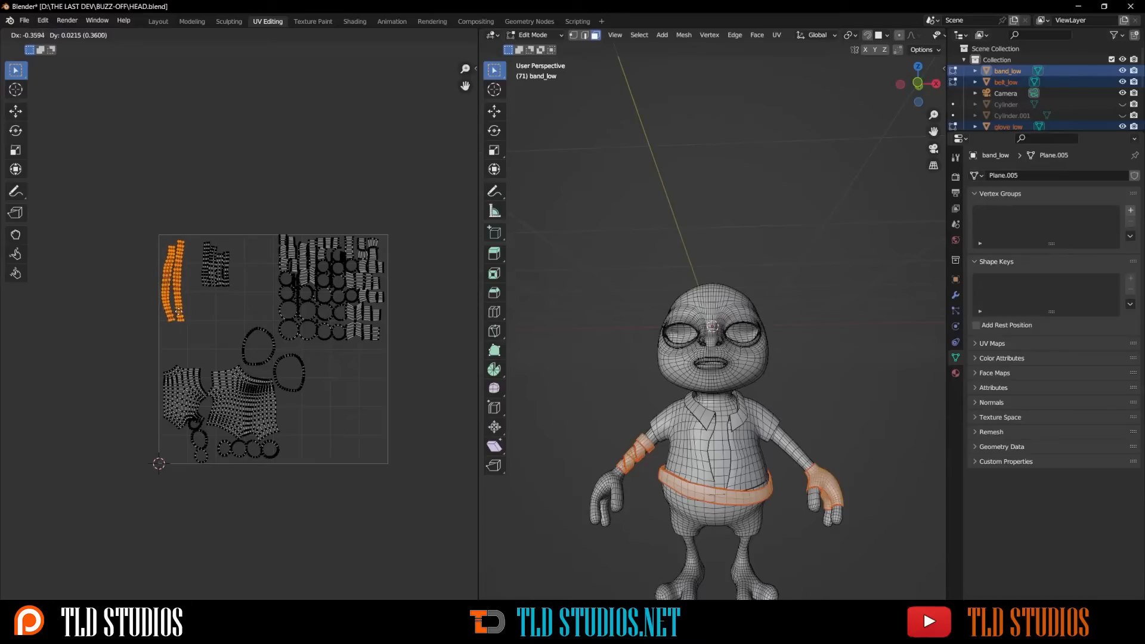
click(182, 316)
key(s)
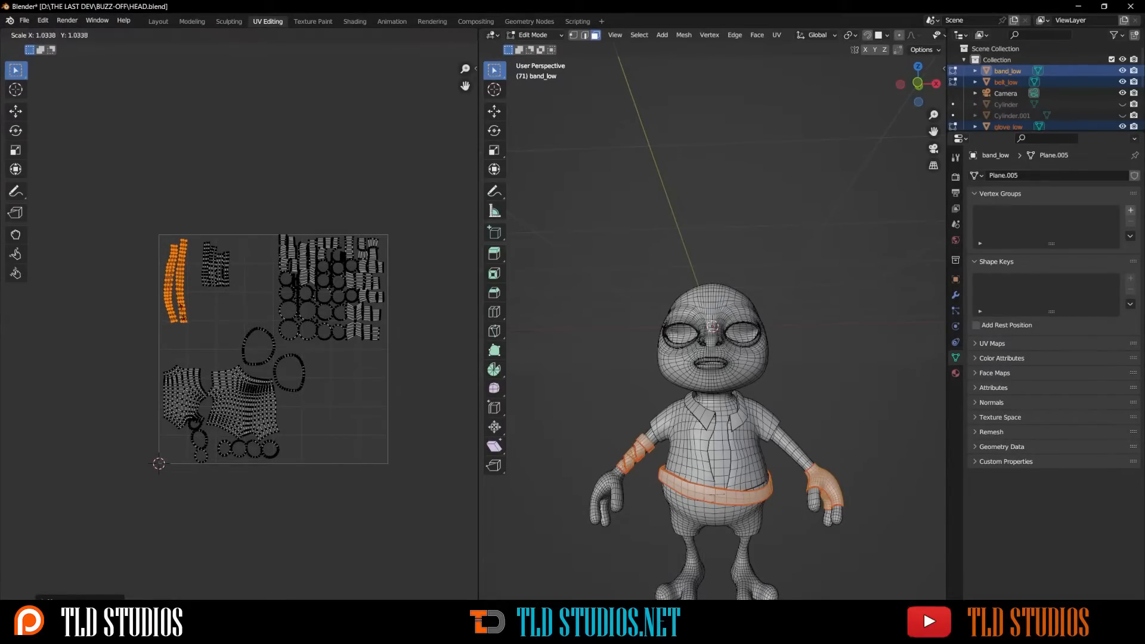
click(187, 325)
key(g)
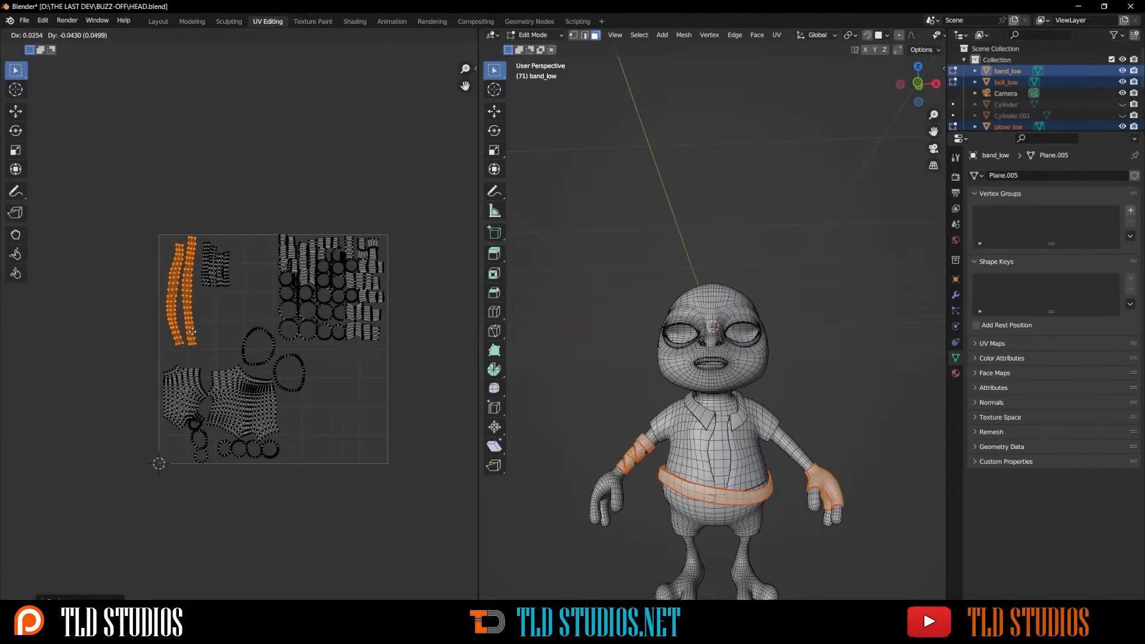
click(191, 337)
Scale the group of short straight strip islands up about 1.6 times and place it beside the long curved strips.
drag(241, 235, 205, 287)
key(s)
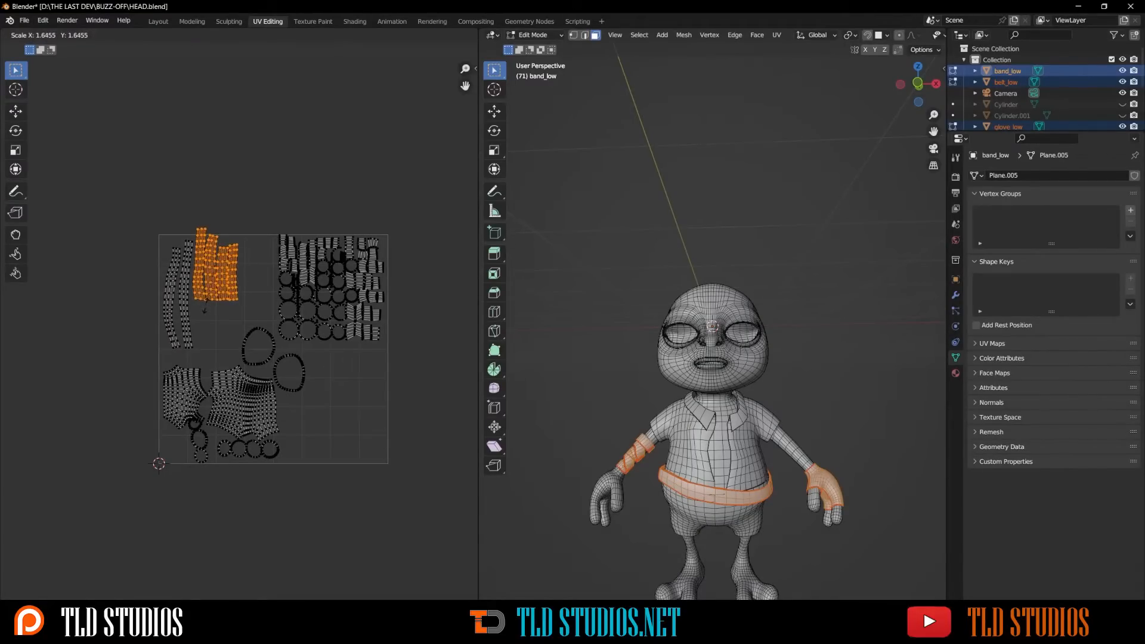
click(207, 309)
key(g)
click(214, 318)
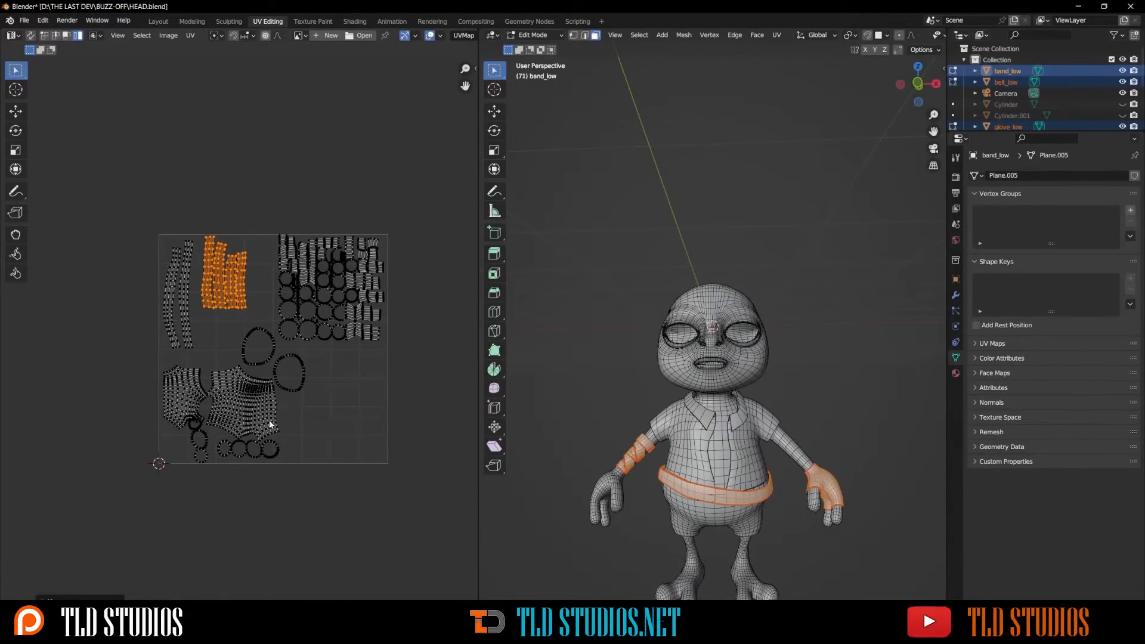
Move the leftmost glove panel island to the UV square's lower-right area and enlarge it to fill the space.
click(199, 396)
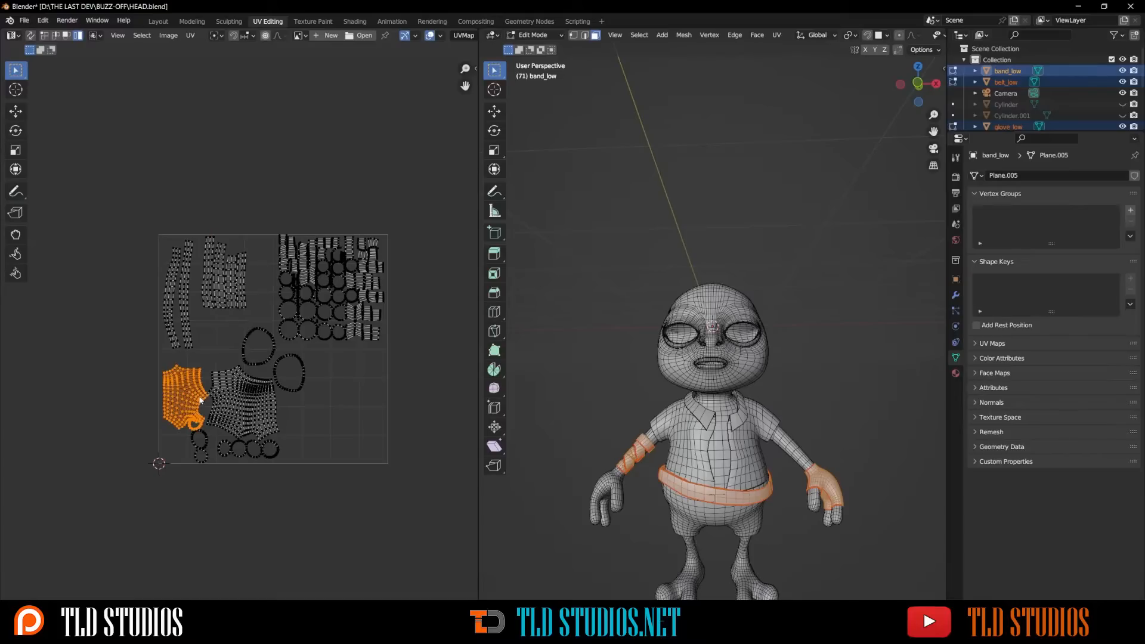
key(g)
click(362, 416)
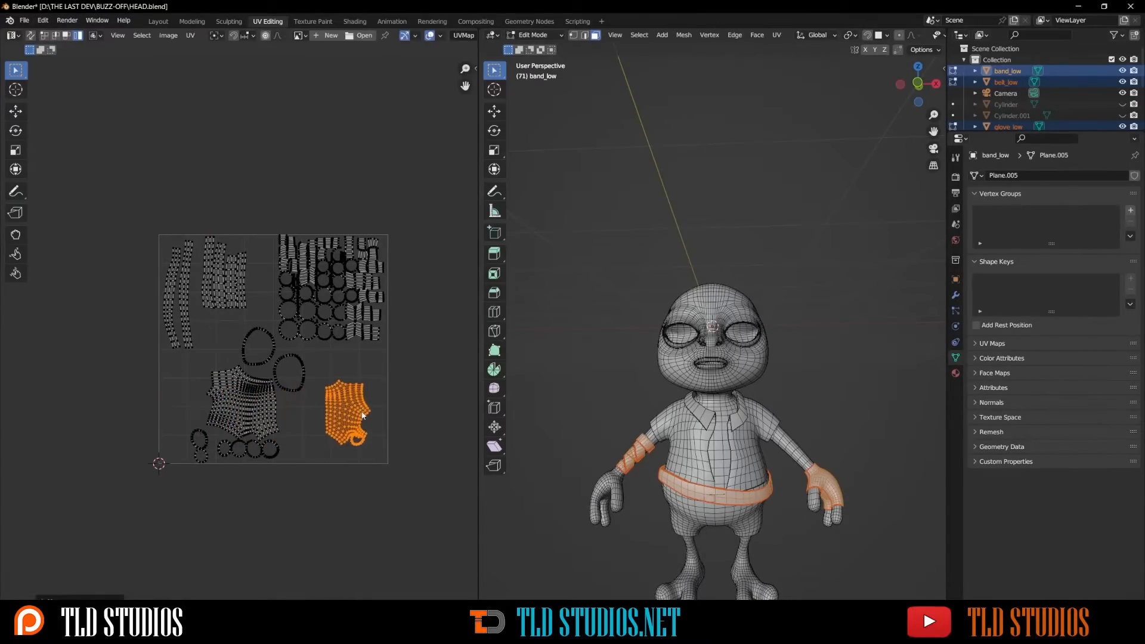
key(s)
click(367, 418)
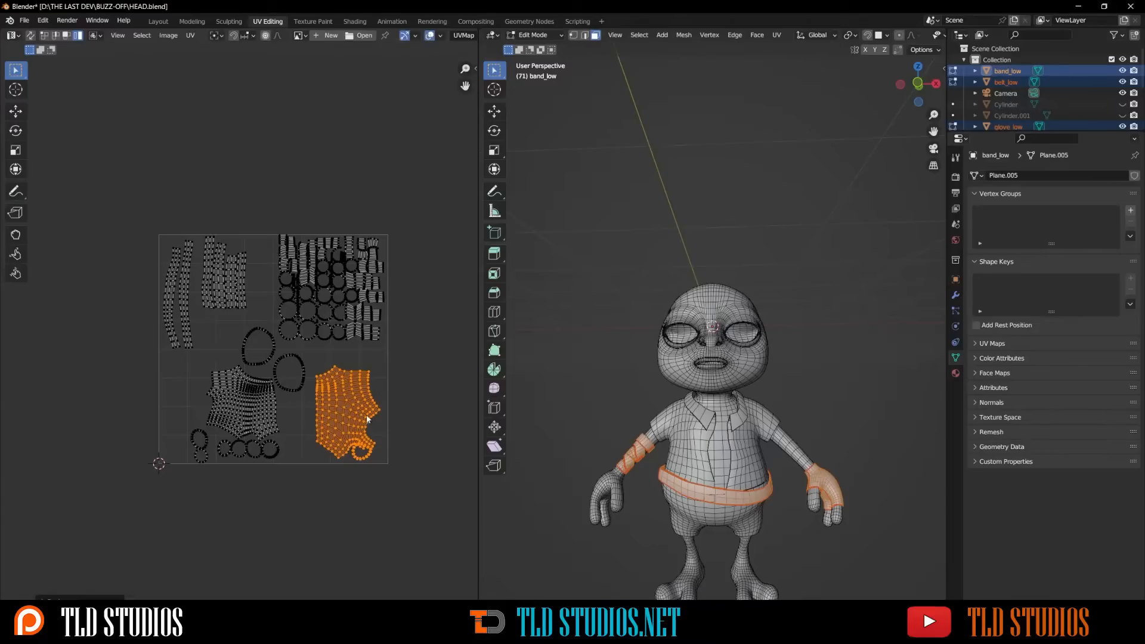
key(g)
click(371, 400)
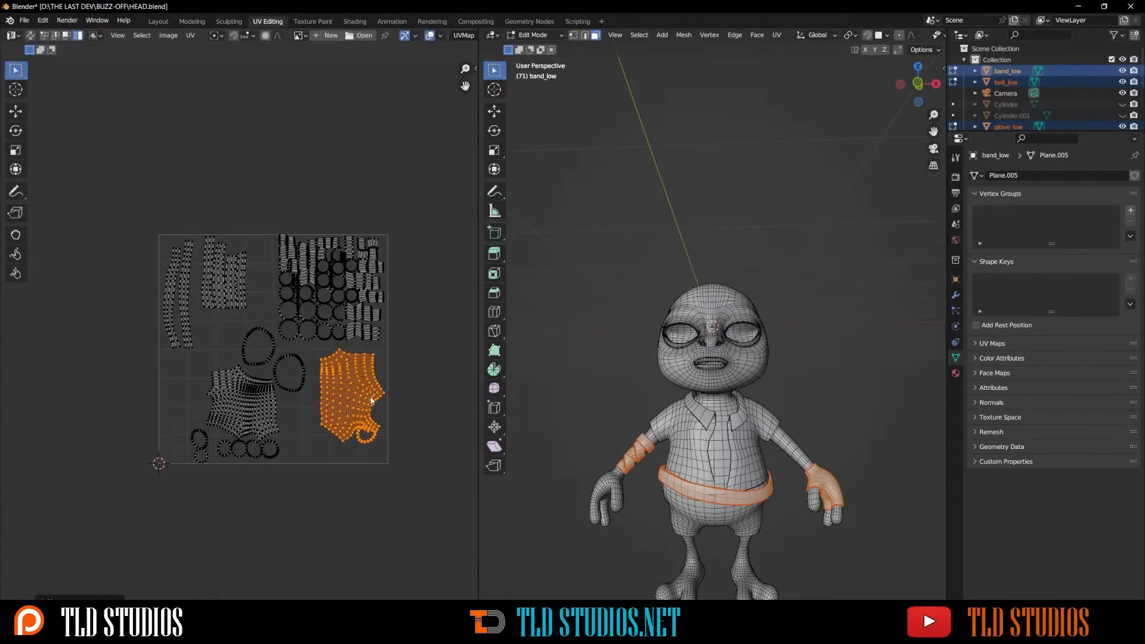
Move the other glove panel island up and left, clear of the small ring islands.
click(262, 398)
key(g)
click(227, 382)
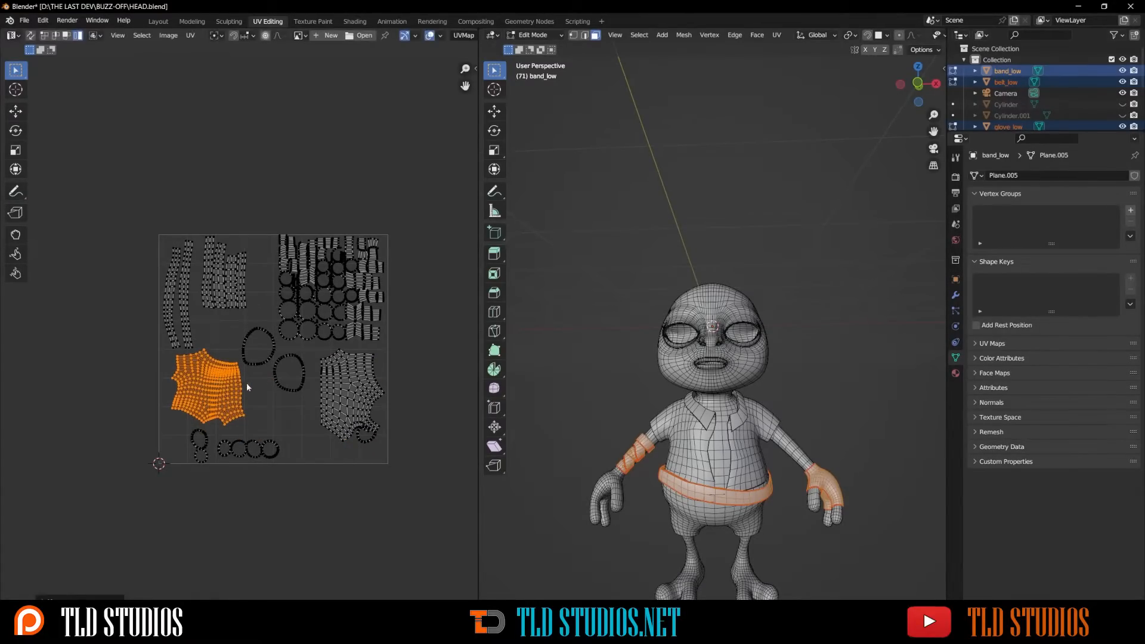
Spread the overlapping small ring islands apart along the lower edge of the UV square.
click(276, 443)
key(g)
click(315, 443)
click(262, 444)
key(g)
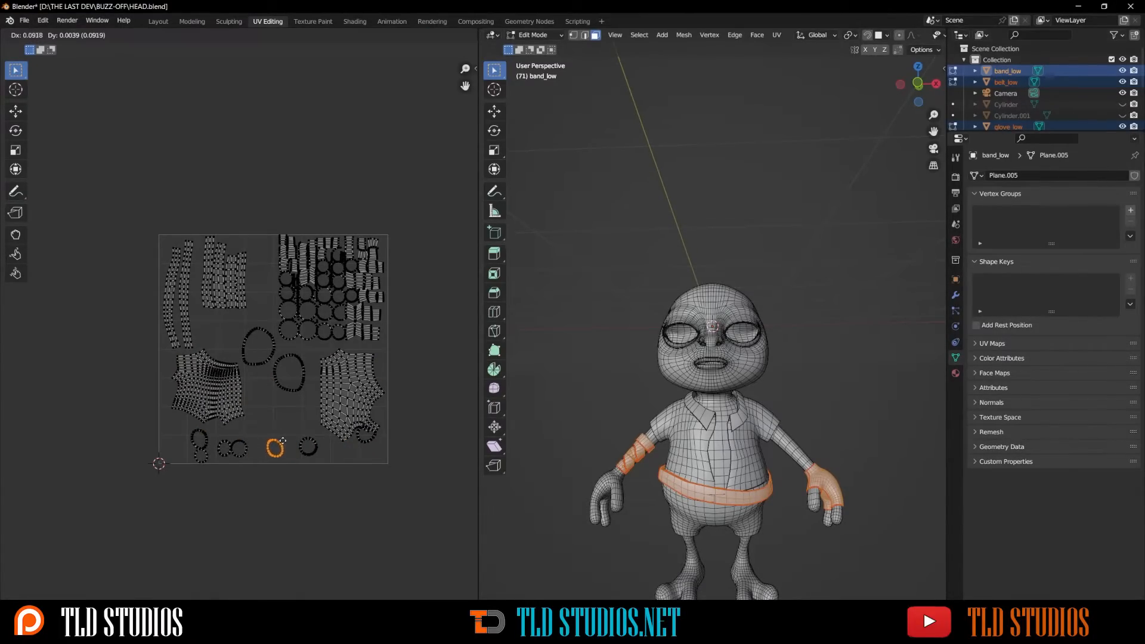
click(292, 441)
click(249, 443)
key(g)
click(272, 441)
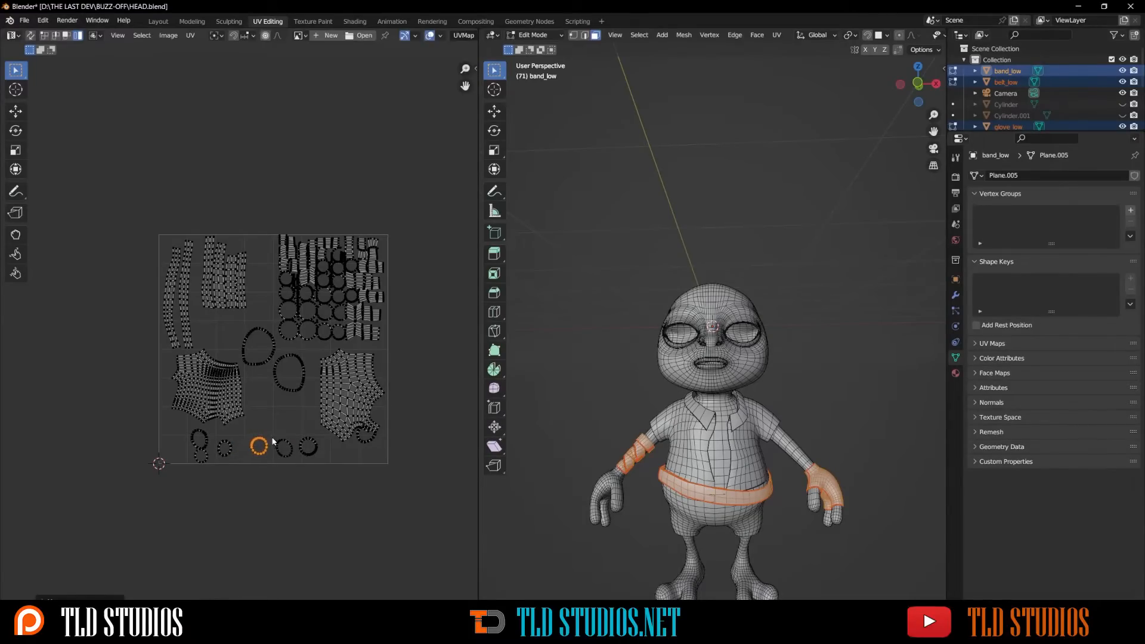
click(226, 446)
key(g)
click(228, 443)
click(199, 440)
key(g)
click(191, 444)
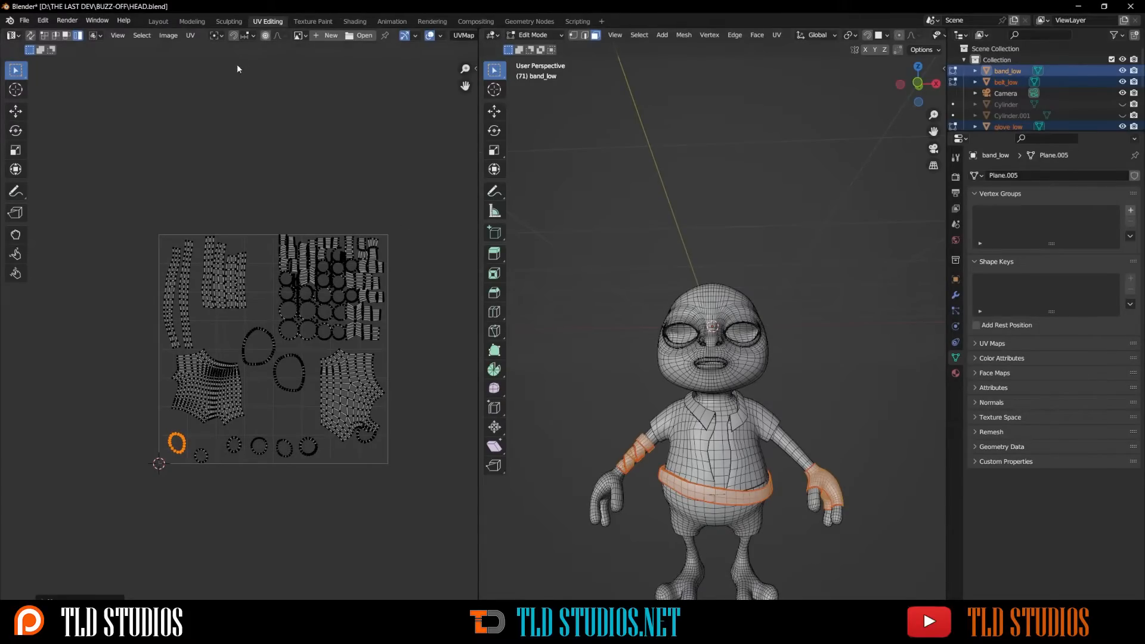
Select the shirt and shorts together and open their combined UV layout for editing.
click(161, 24)
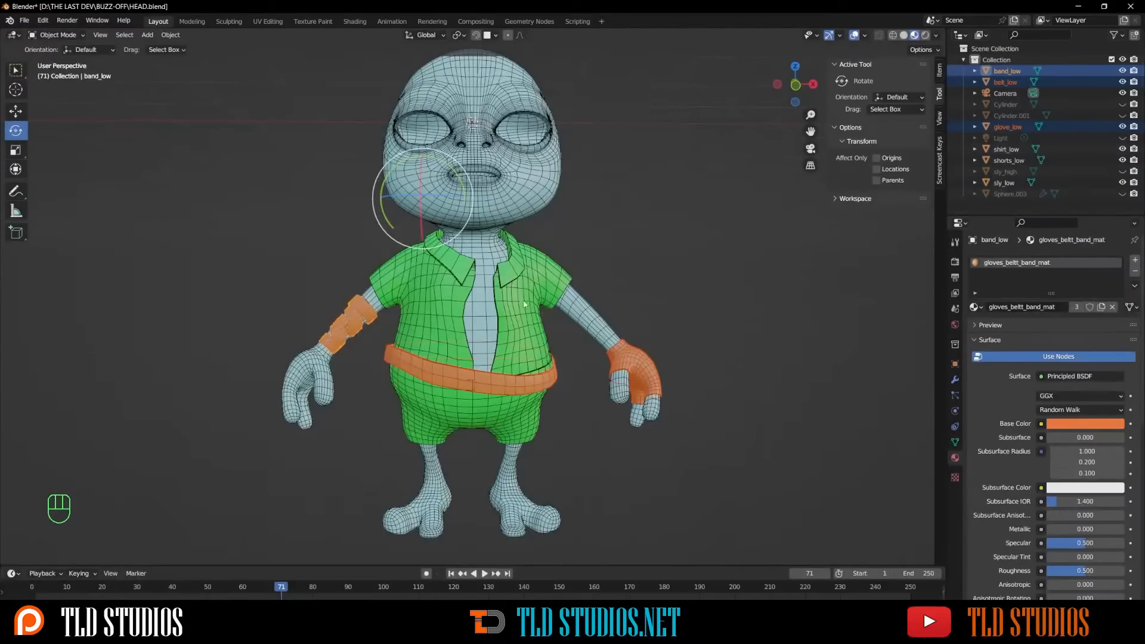
click(514, 283)
shift+click(515, 422)
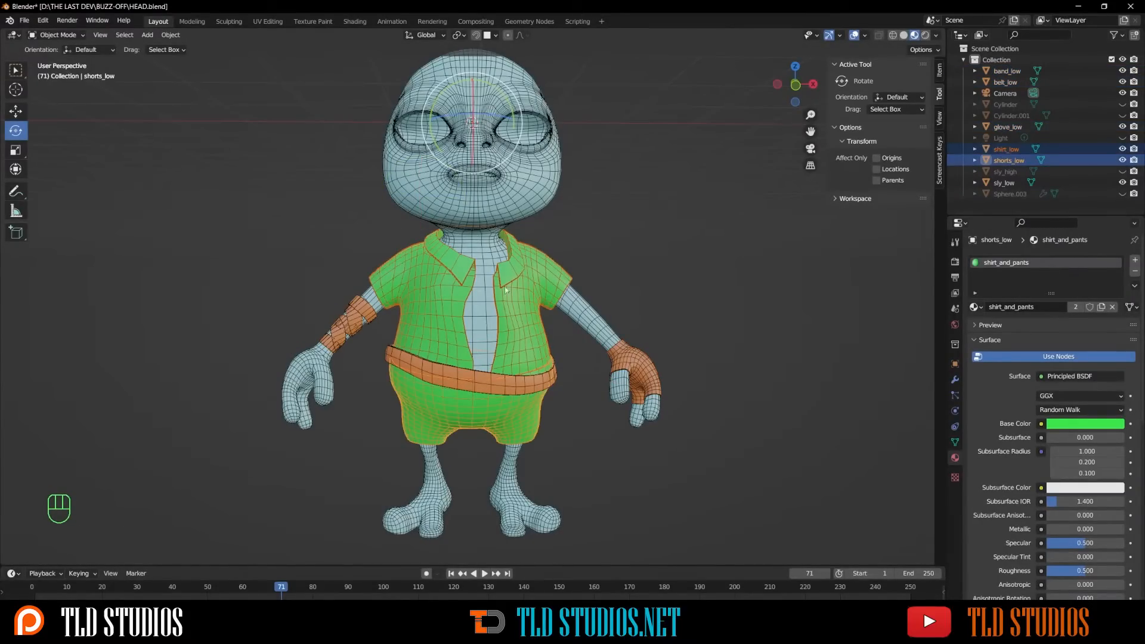
click(268, 21)
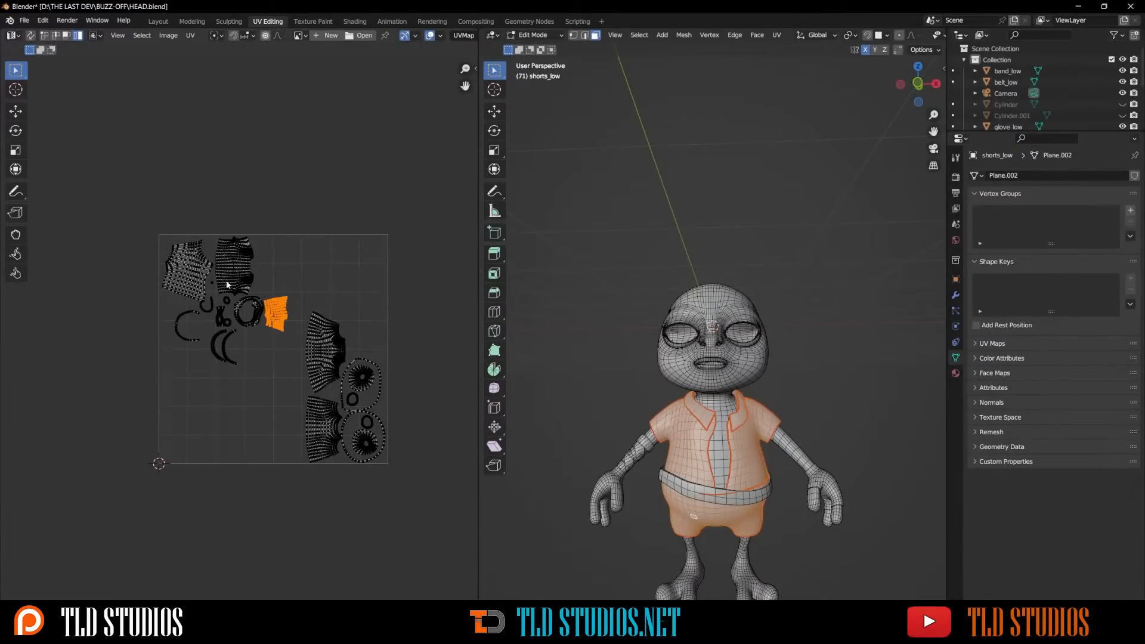
Enlarge the lower-right group of UV islands and move it until its two large panels fit against the UV square's right edge.
scroll(243, 331, up, 2)
middle_drag(380, 361, 294, 318)
drag(384, 235, 266, 474)
key(s)
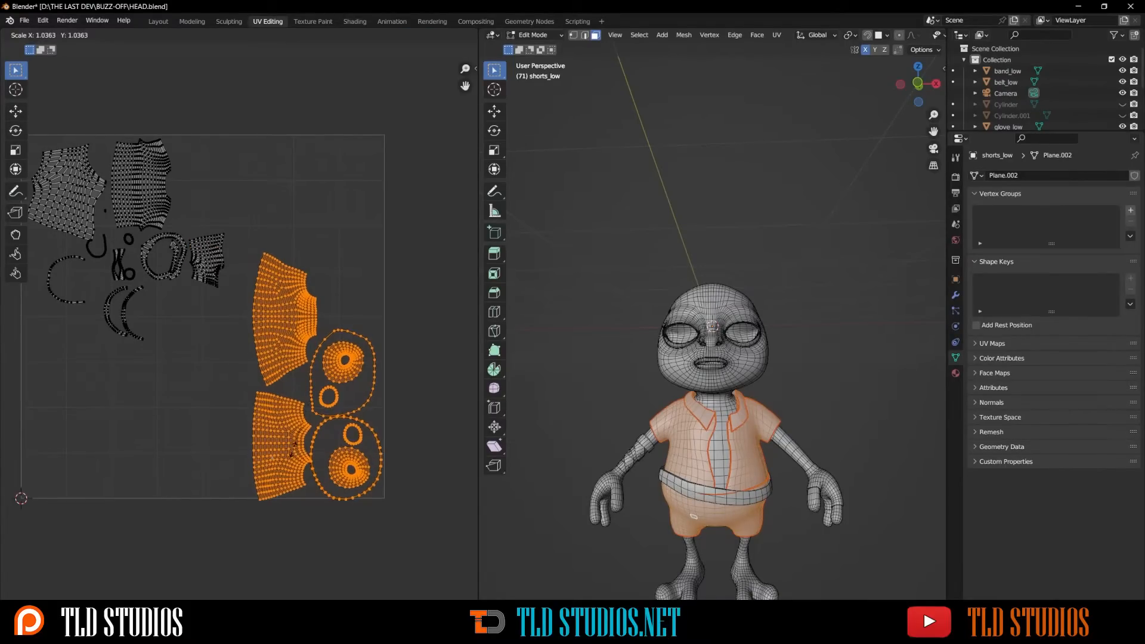
click(293, 482)
key(g)
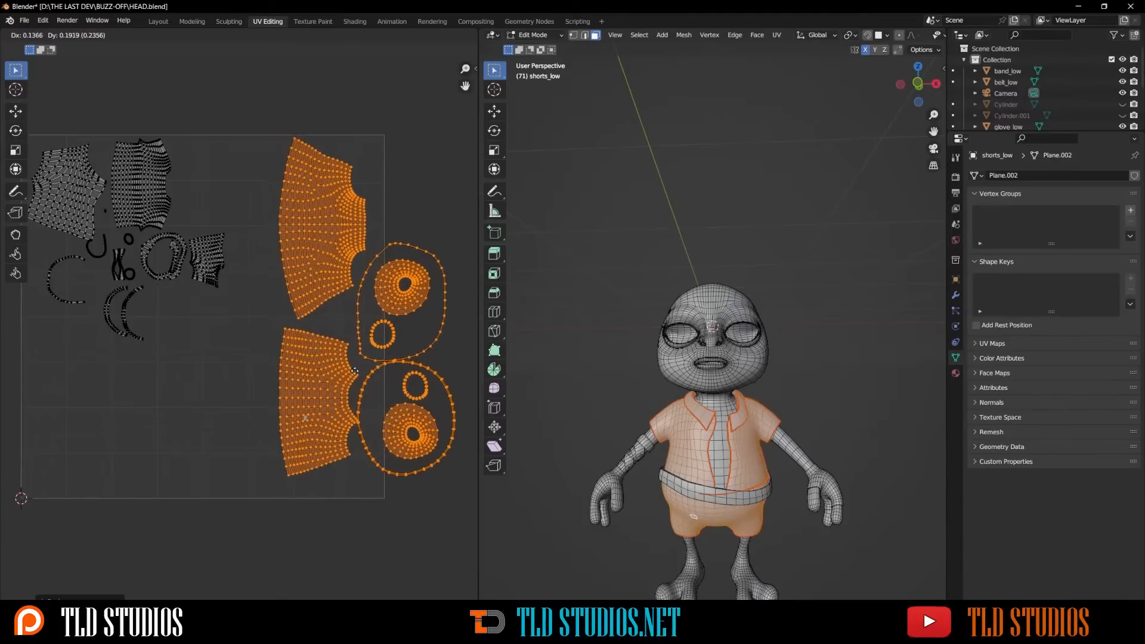
click(370, 372)
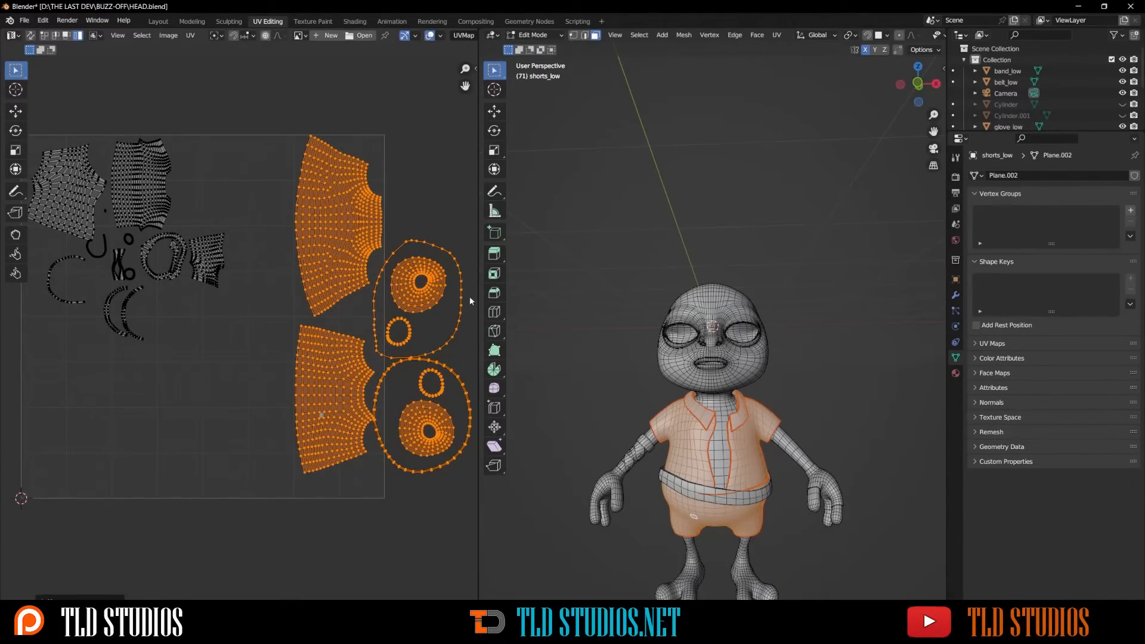
Move the two rounded outline islands with their inner rings into the lower-left part of the UV square, side by side.
drag(478, 300, 491, 298)
drag(471, 230, 376, 359)
key(g)
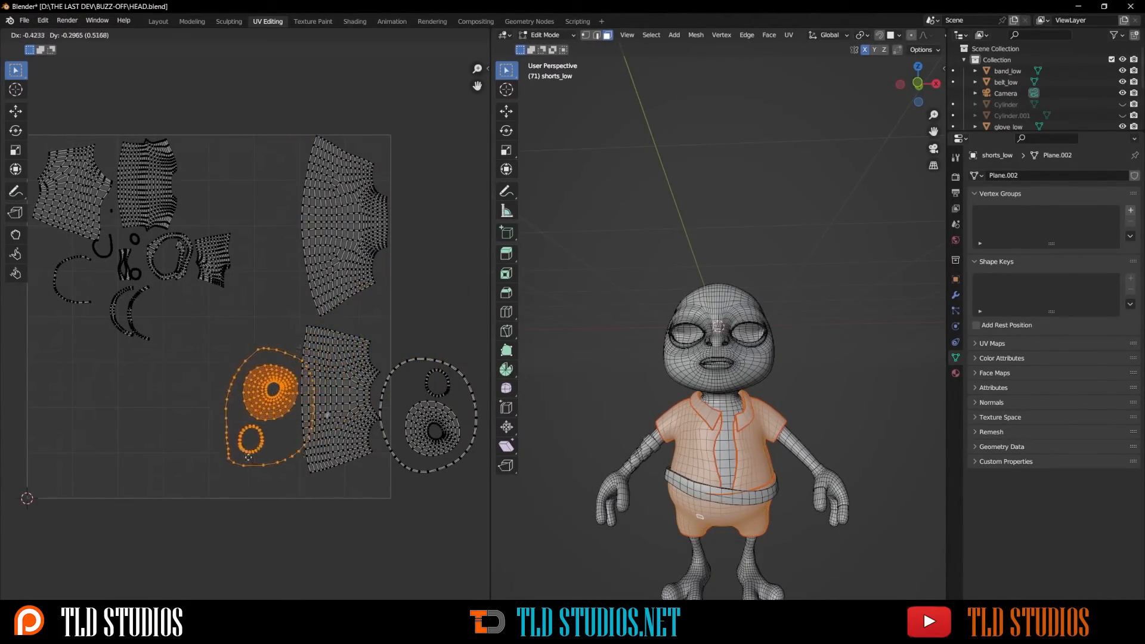
click(235, 476)
drag(460, 346, 410, 449)
key(g)
click(128, 468)
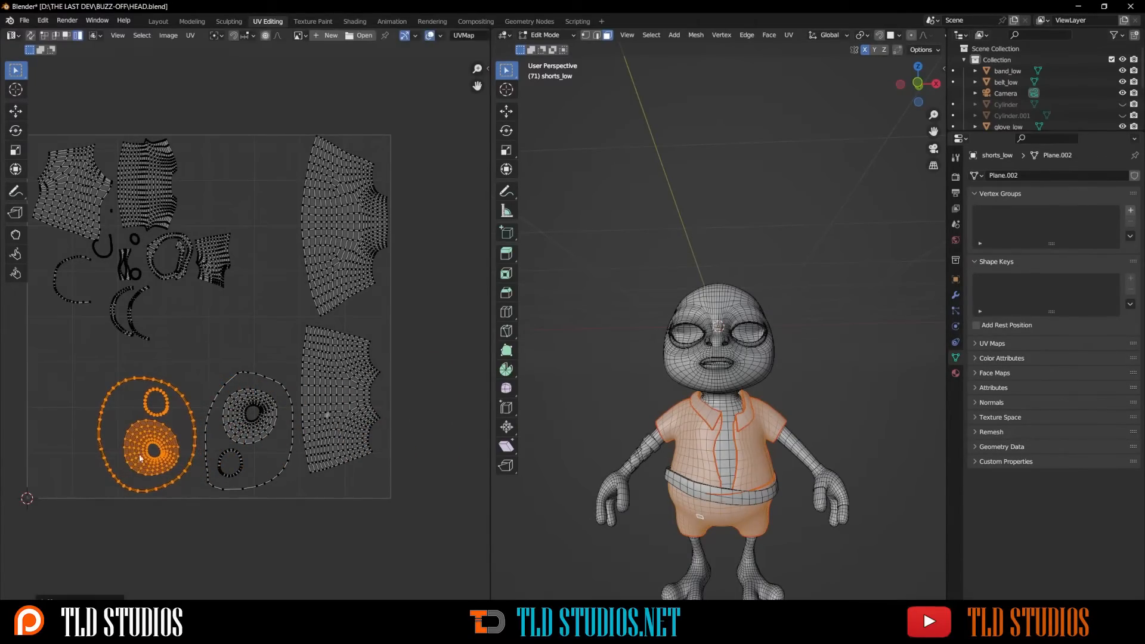
Scale up the upper-left group of UV islands and move the whole group above the UV square.
middle_drag(162, 298, 248, 343)
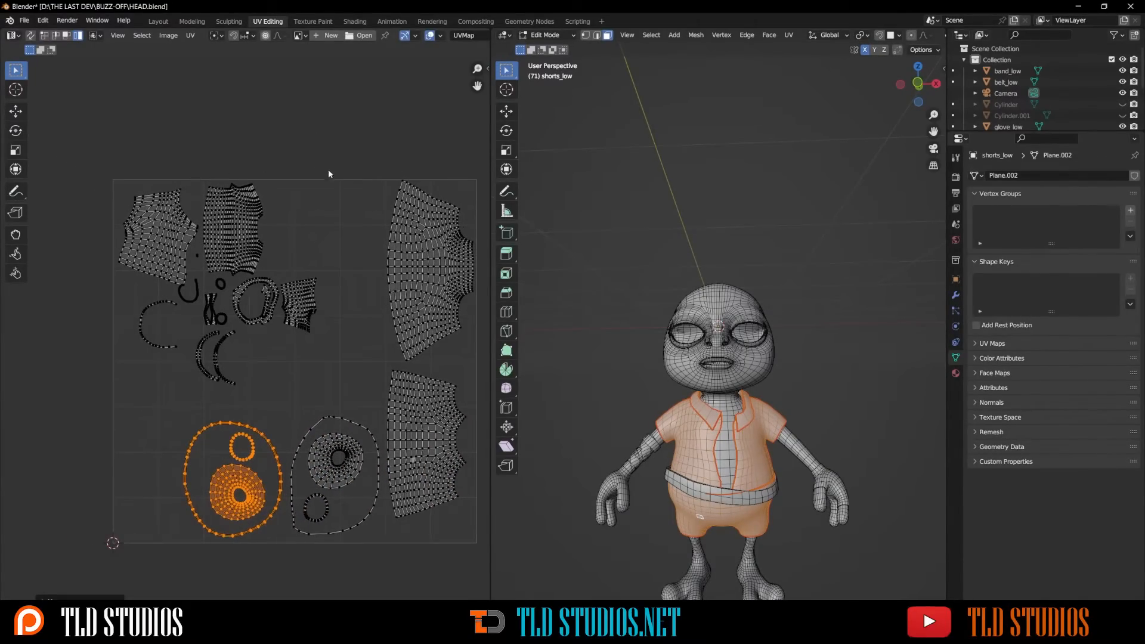
drag(329, 166, 113, 397)
key(s)
click(90, 416)
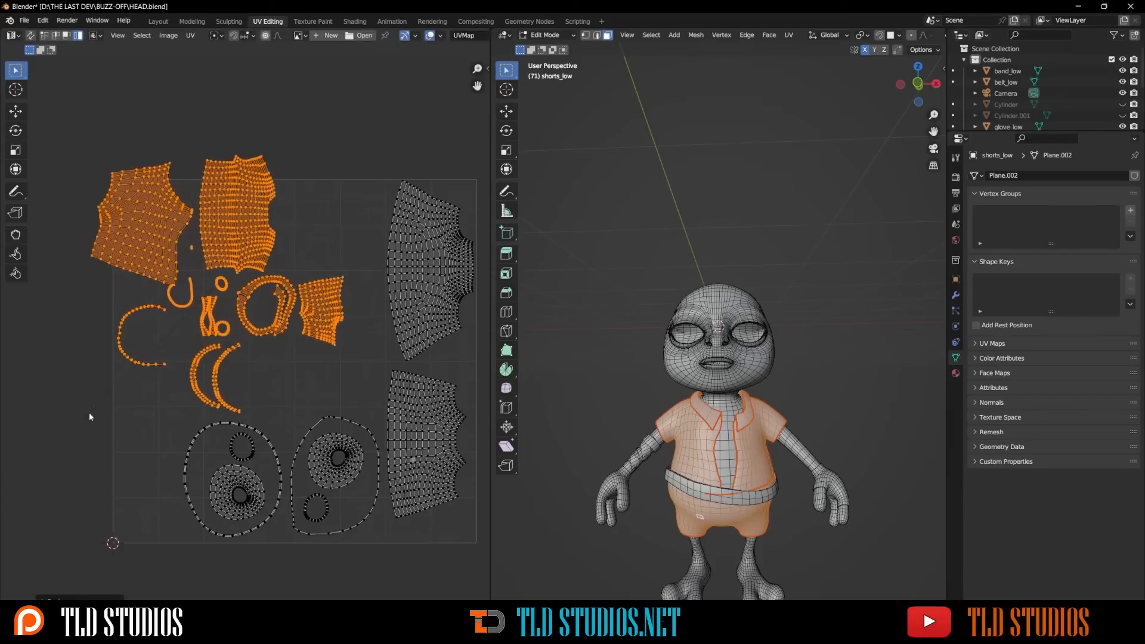
scroll(219, 265, down, 3)
key(g)
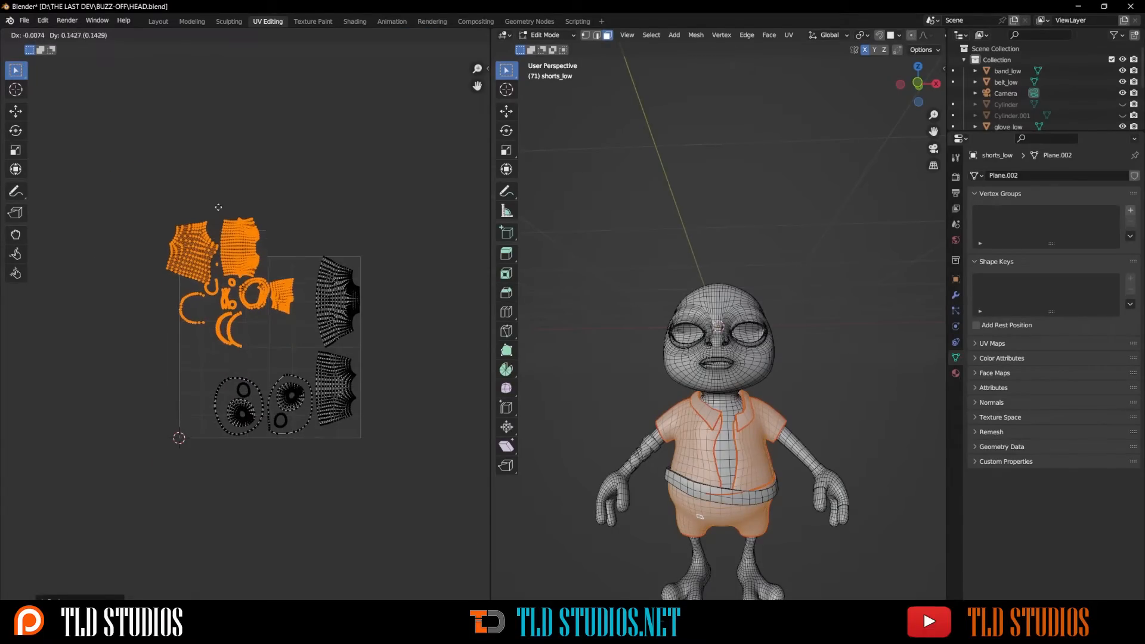
click(214, 128)
Place the two largest panels from the group above into the upper part of the UV square, beside the large right-hand panel.
click(232, 143)
key(g)
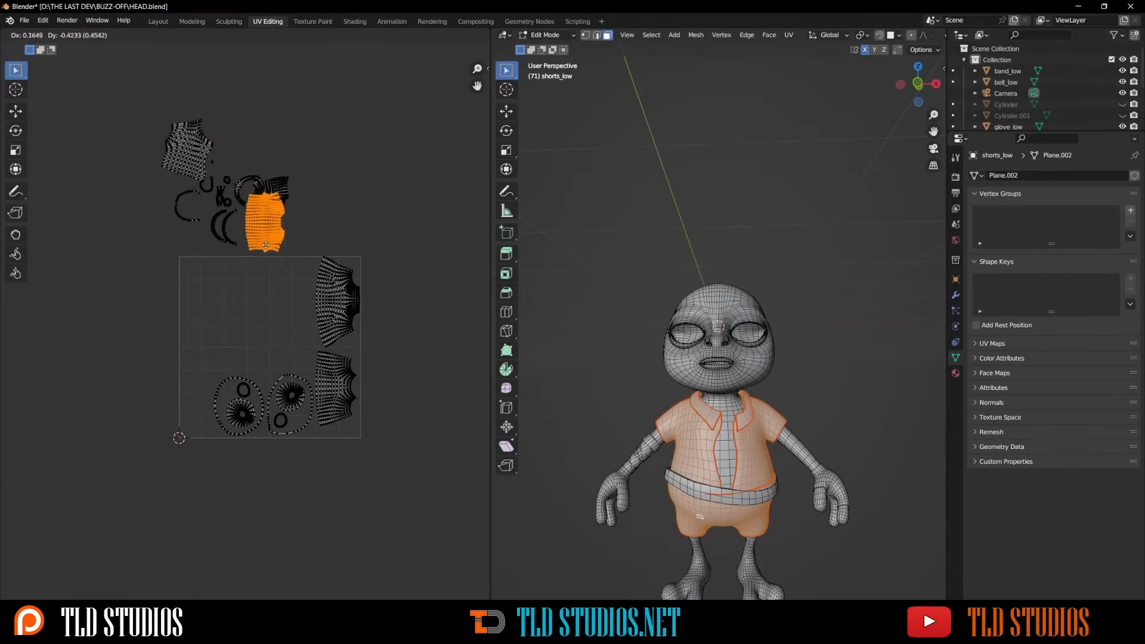
click(278, 301)
click(199, 158)
key(g)
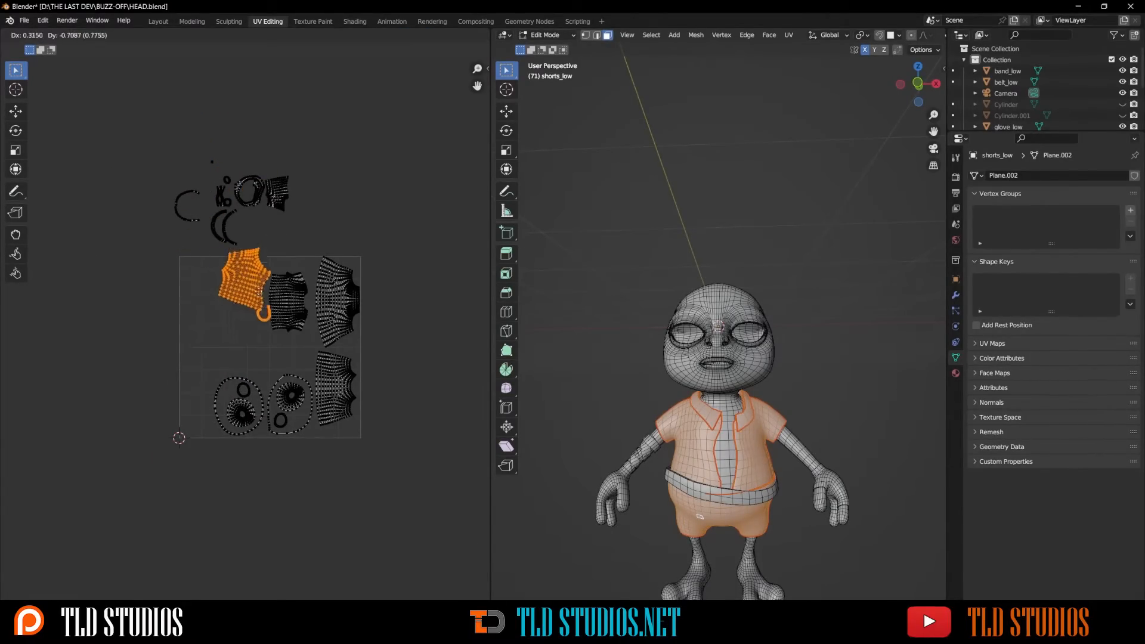
click(241, 288)
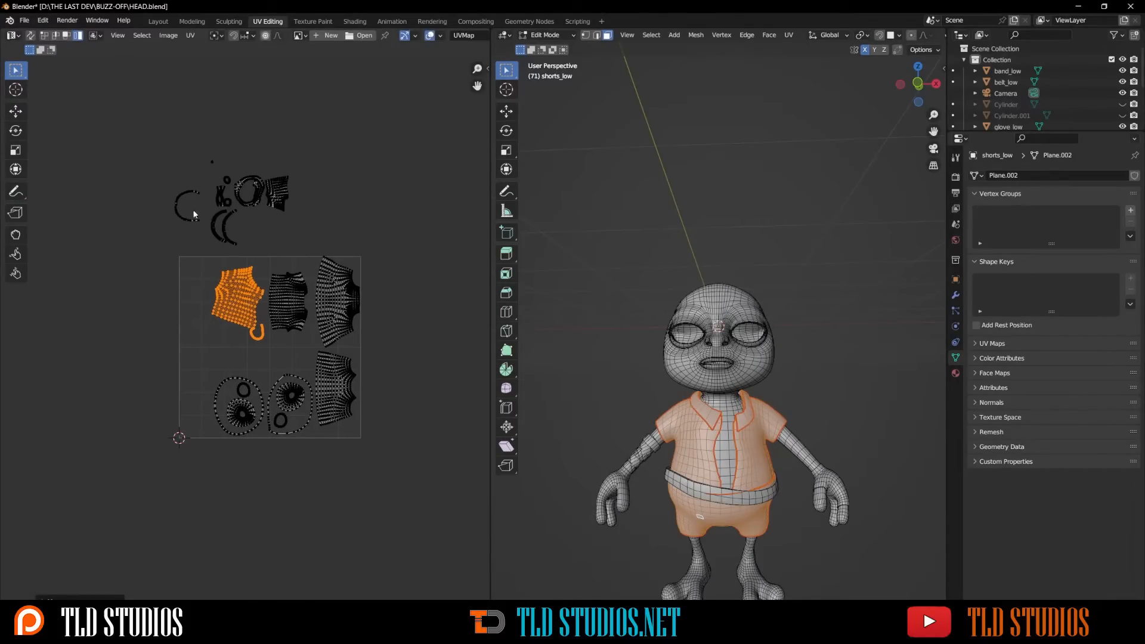
Move the long C-shaped strip island inside the UV square, near the left edge above the rounded outlines.
click(174, 201)
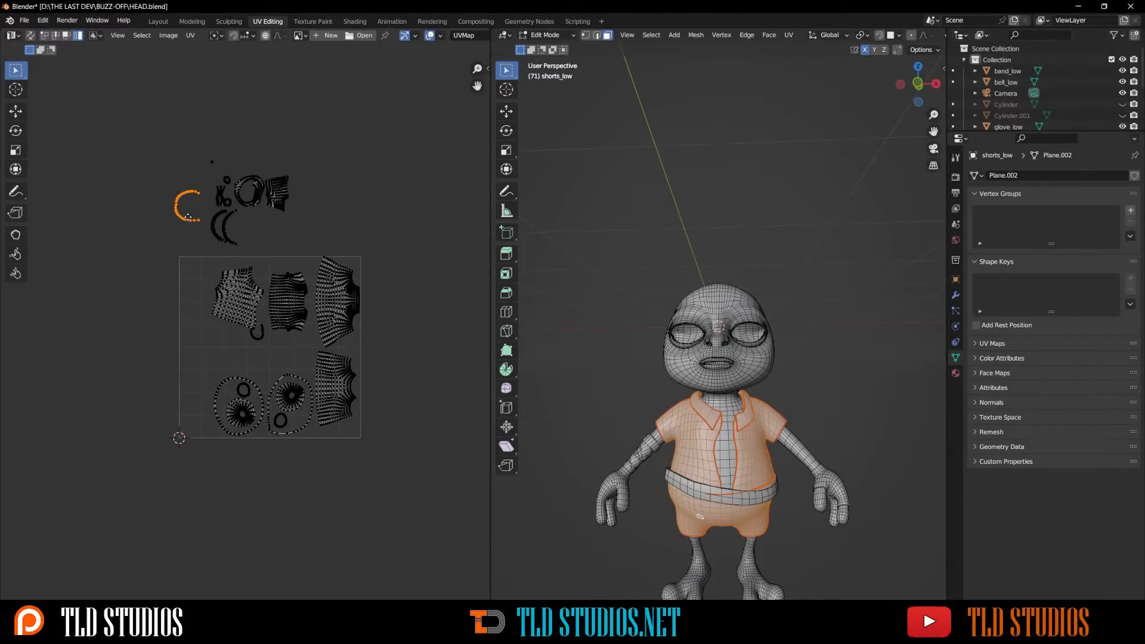
key(g)
click(188, 357)
Move the small panel and the thick ring island into the gap at the middle of the UV square.
scroll(218, 342, up, 2)
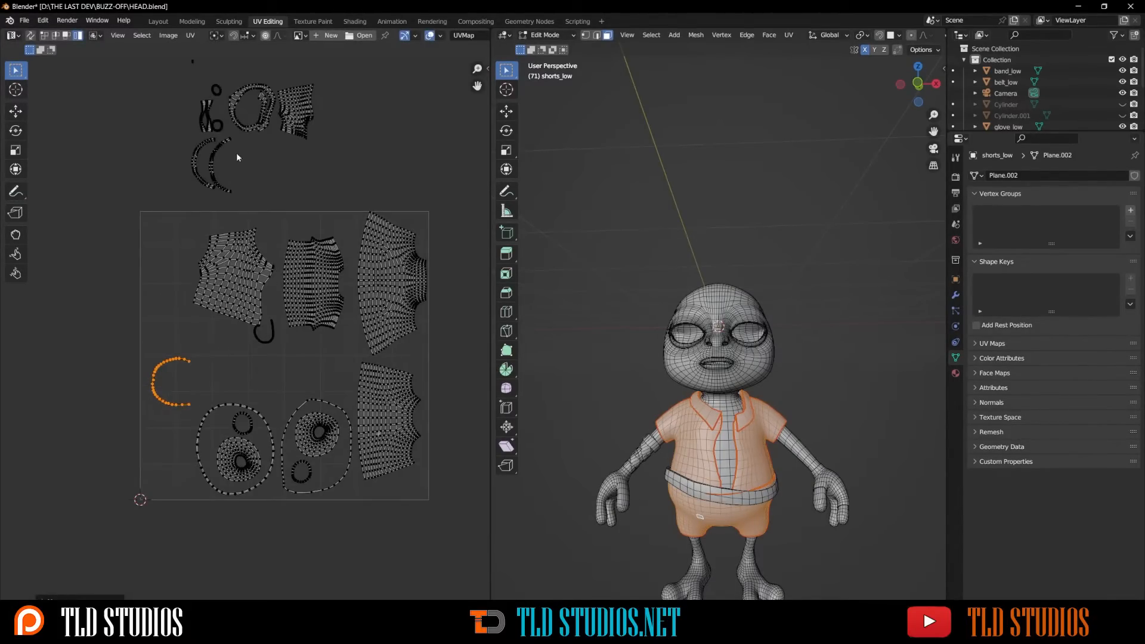
click(291, 116)
key(g)
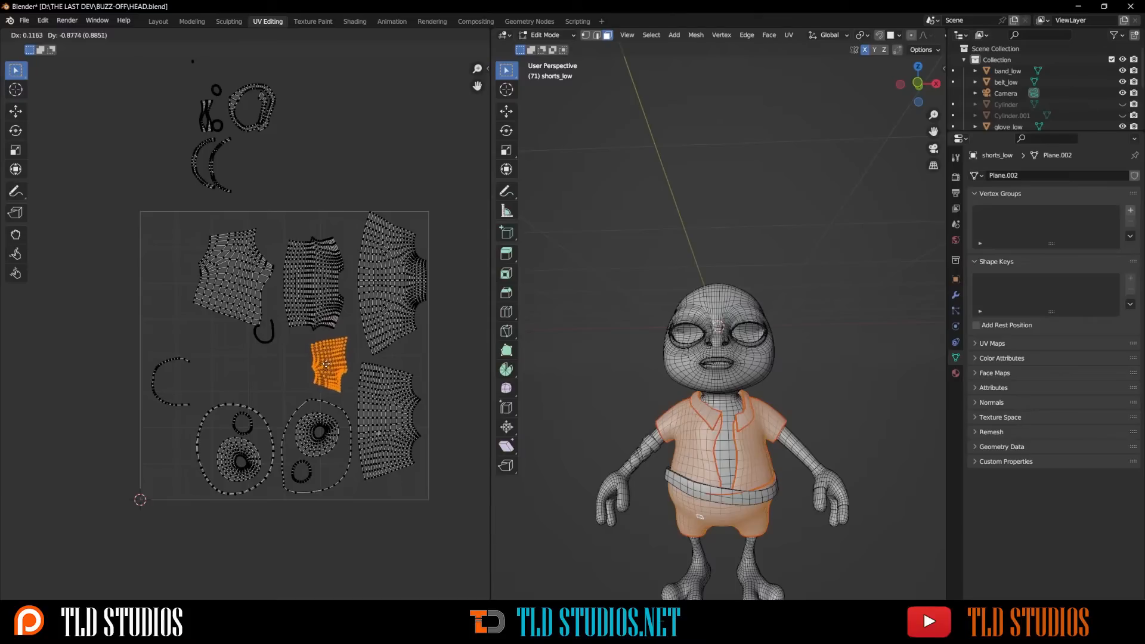
click(329, 366)
click(249, 122)
key(g)
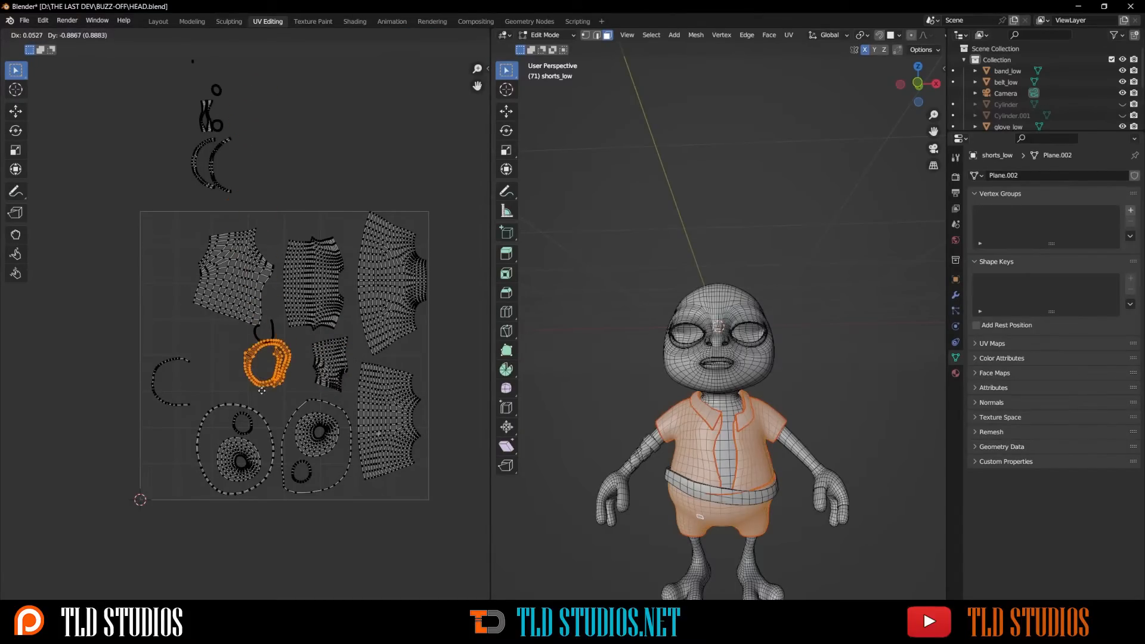
click(280, 385)
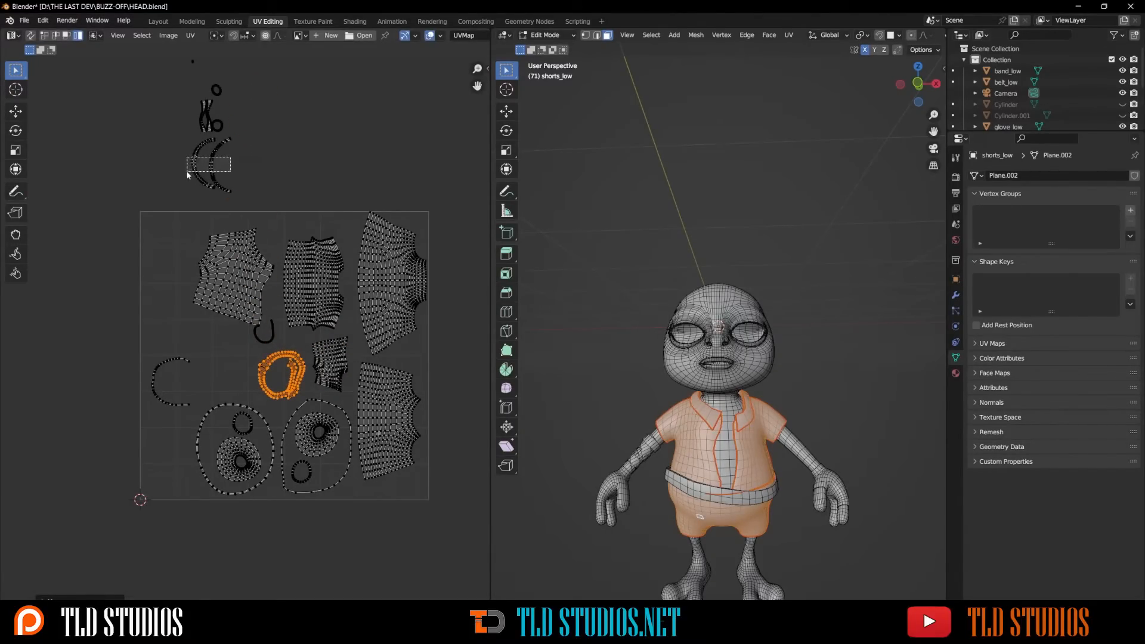
Move the two crescent strips to the UV square's upper-left corner and separate them, one above the other.
click(217, 167)
key(g)
click(137, 249)
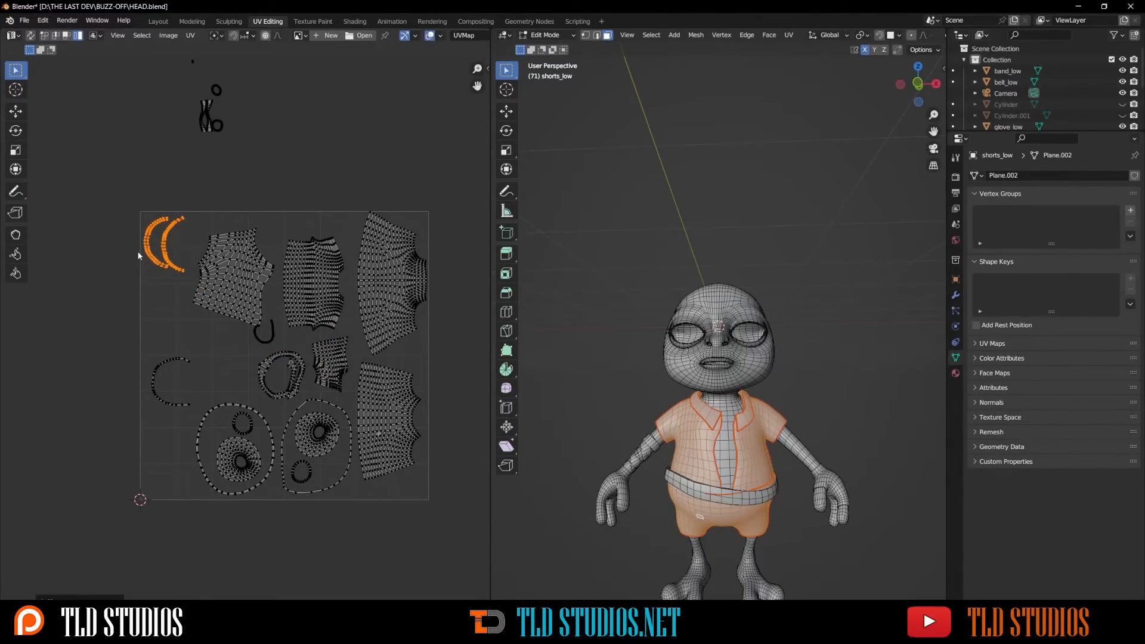
click(163, 252)
key(g)
click(148, 310)
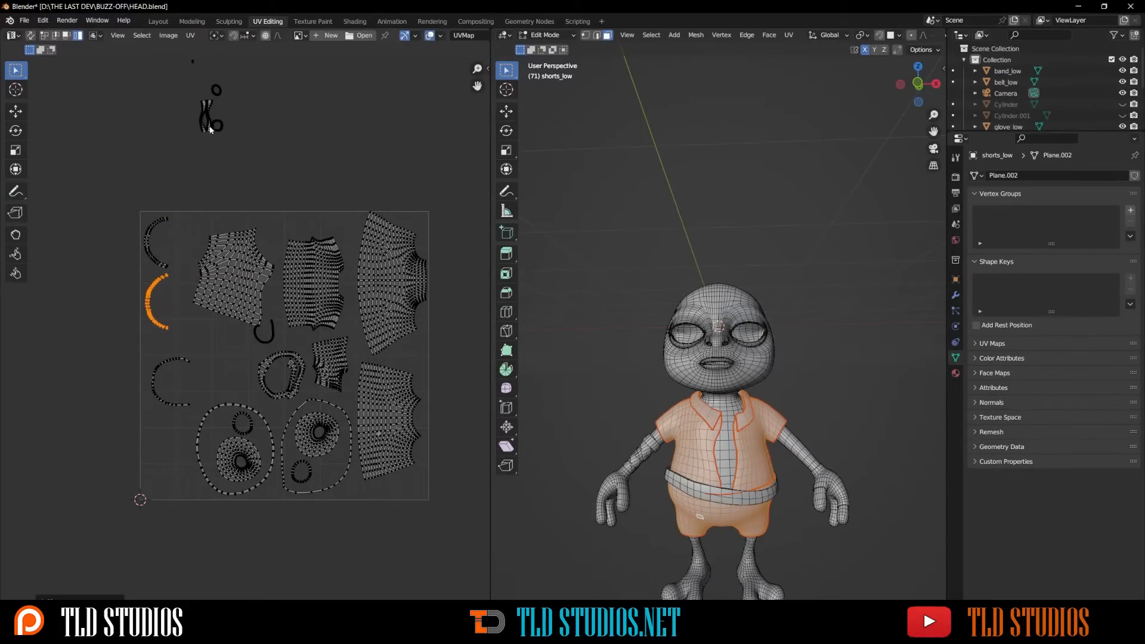
Move the crossed narrow strip islands into the UV square's upper-left area, beside the top crescent strip.
click(205, 114)
key(g)
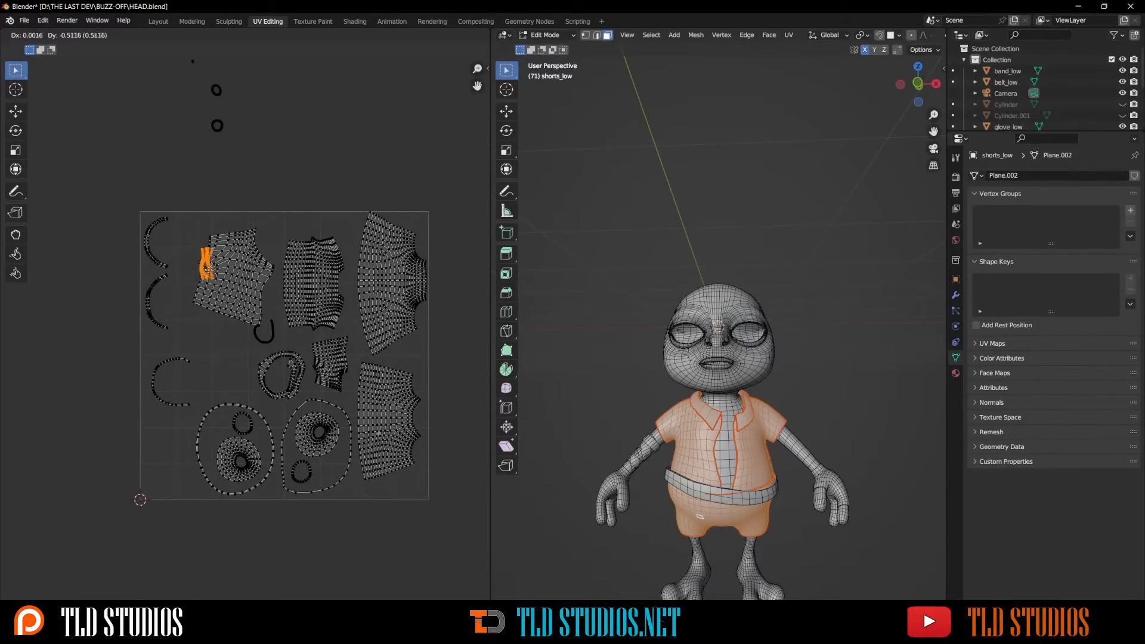
click(225, 90)
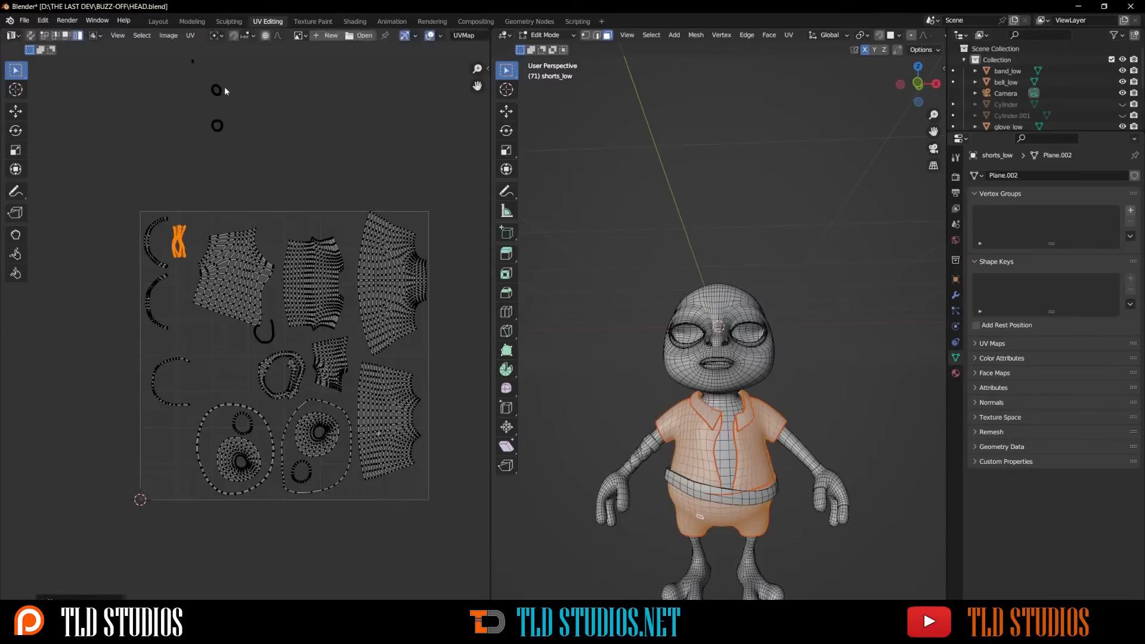
Move the two small rings and the tiny remaining island into the free space beside the crescent strips.
drag(212, 97, 213, 97)
key(g)
click(164, 312)
click(217, 123)
key(g)
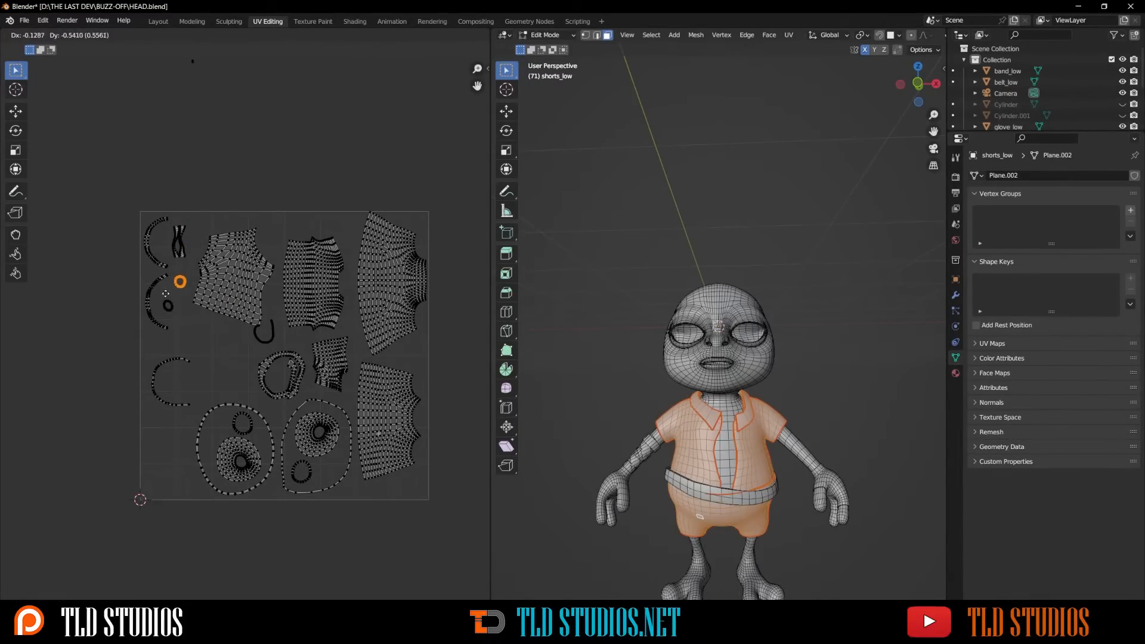
click(179, 282)
drag(211, 55, 173, 79)
key(g)
click(163, 328)
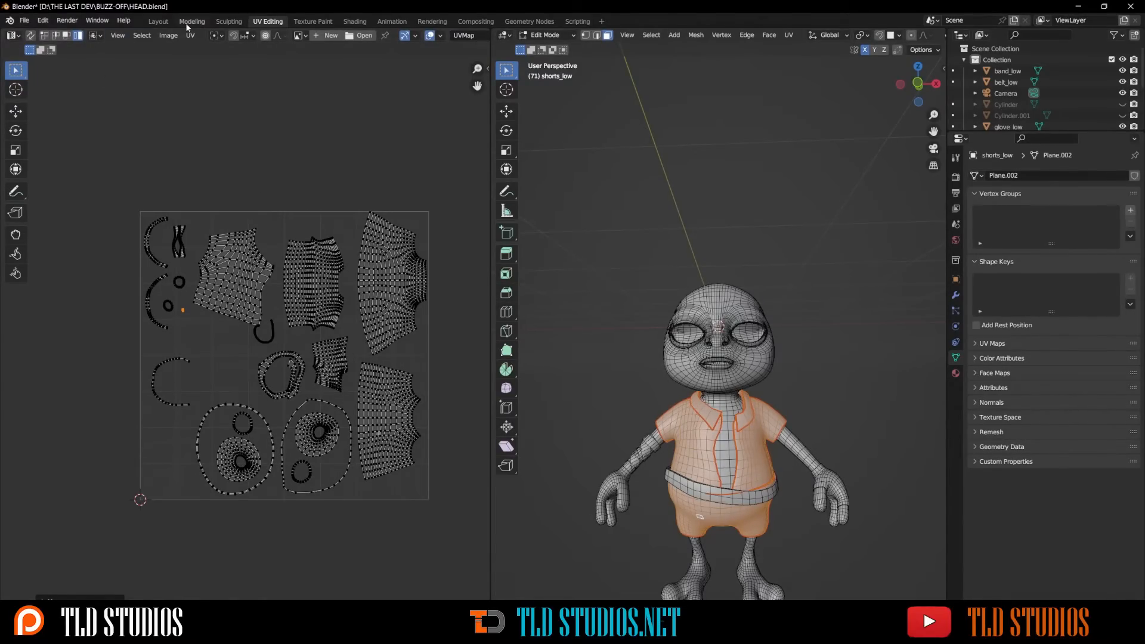
Return to the Layout workspace and select all visible meshes of the low-poly character.
click(160, 23)
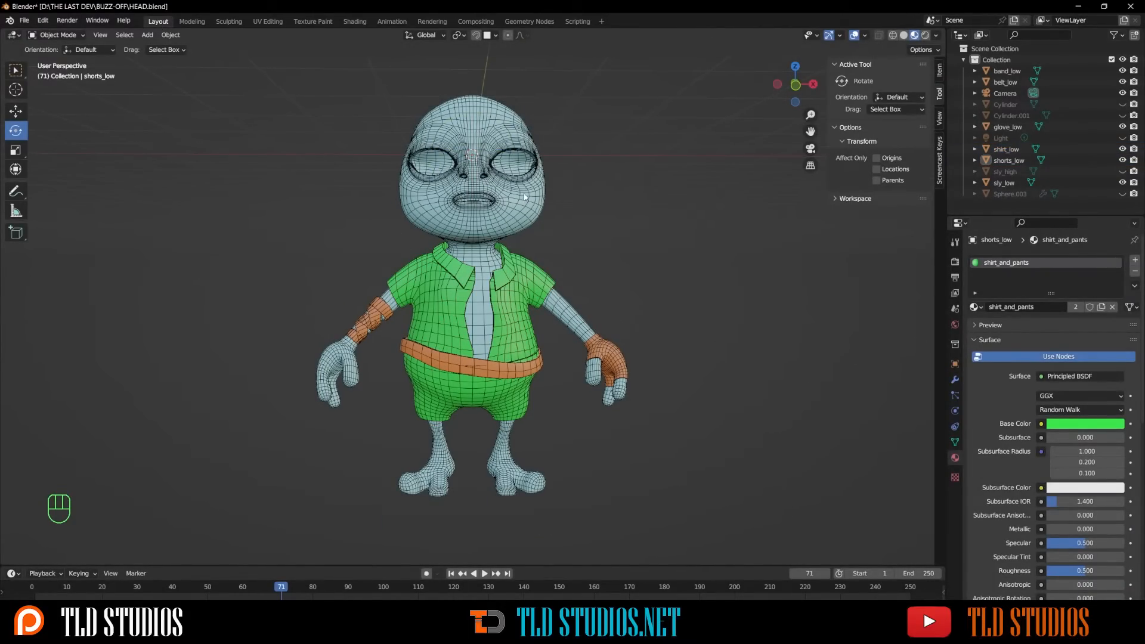
scroll(497, 171, down, 2)
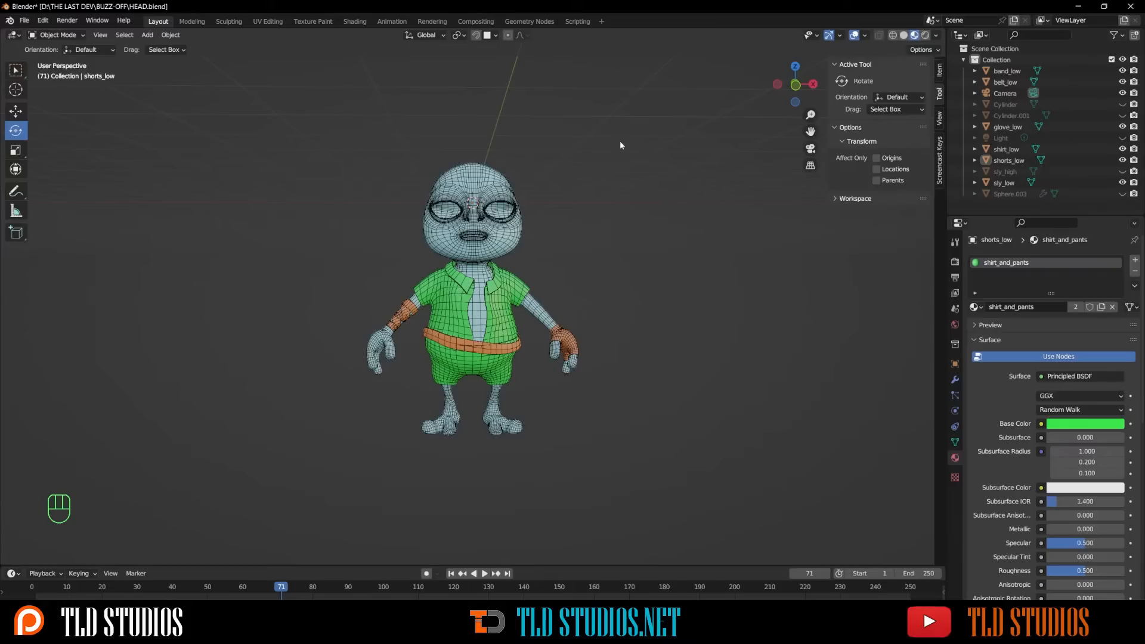
drag(622, 145, 336, 447)
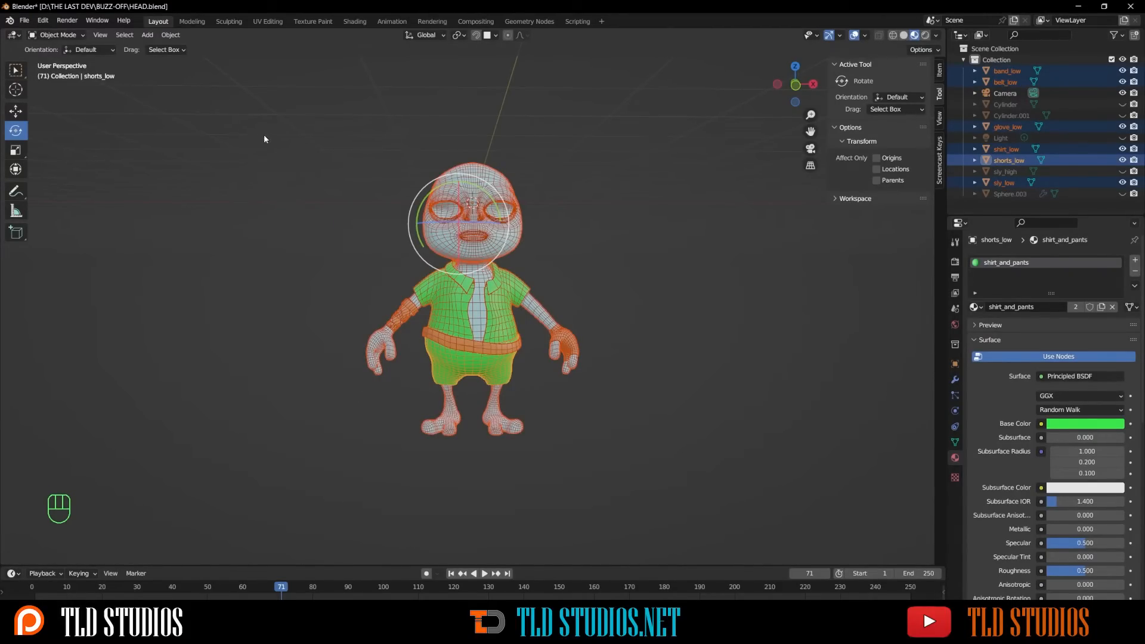
Start an FBX export and create and open a folder named Sly inside BUZZ-OFF.
click(23, 21)
mouse_move(72, 184)
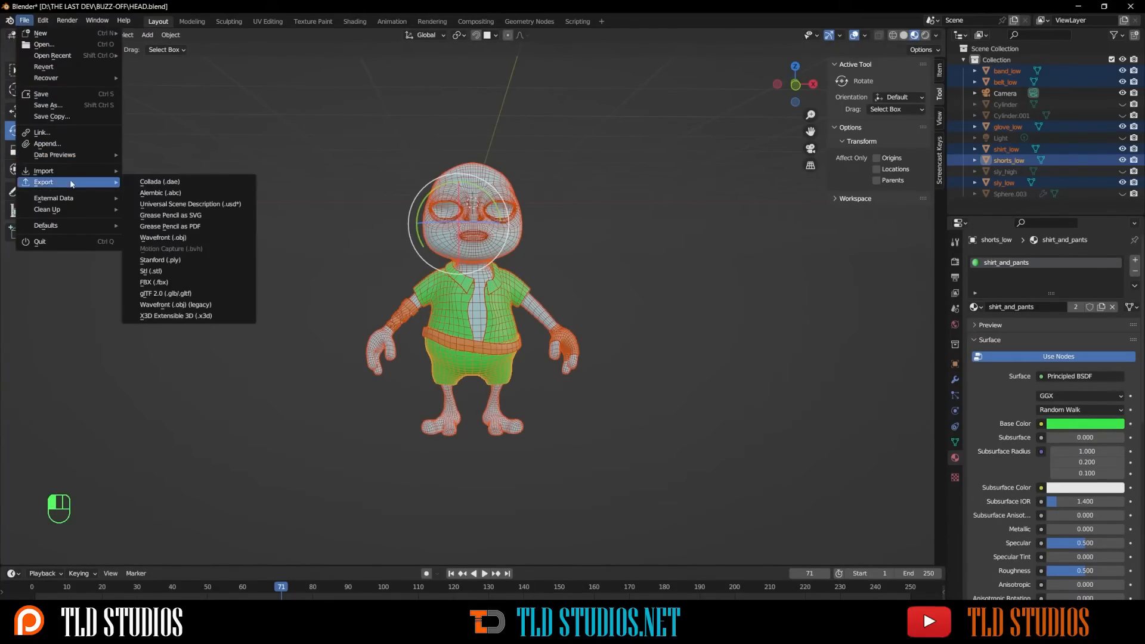
click(169, 283)
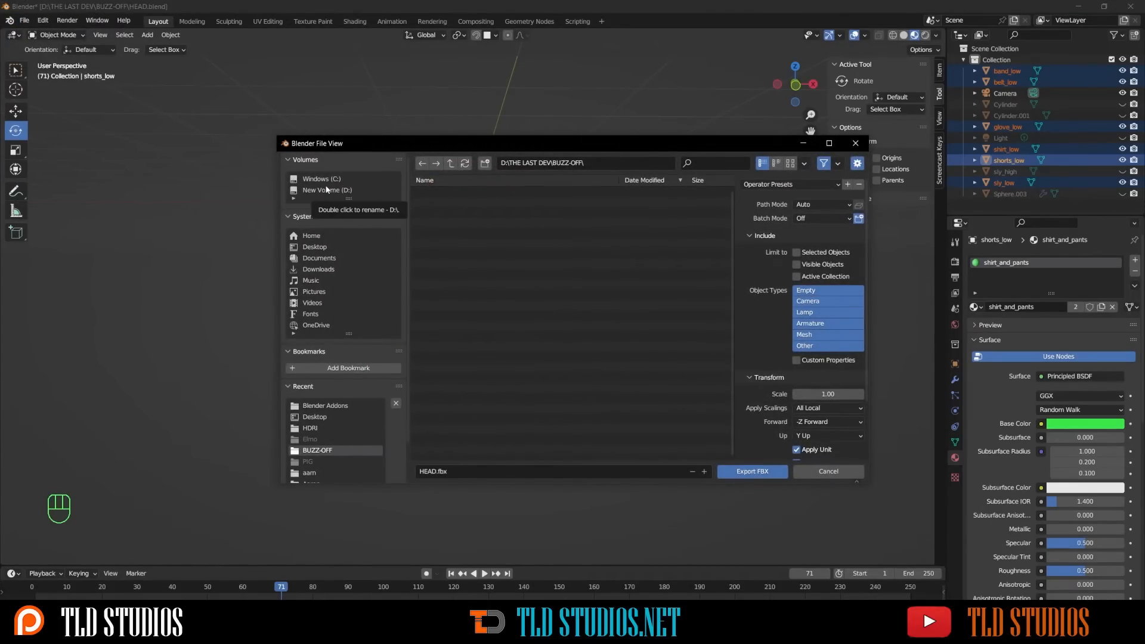
click(485, 162)
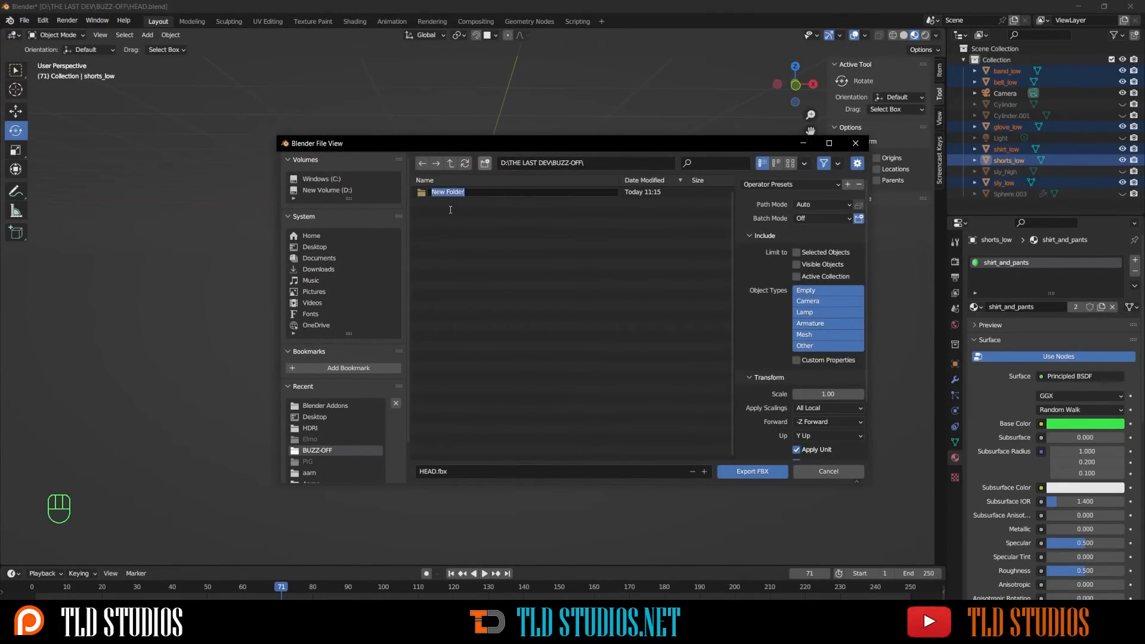
text(Sly)
key(Return)
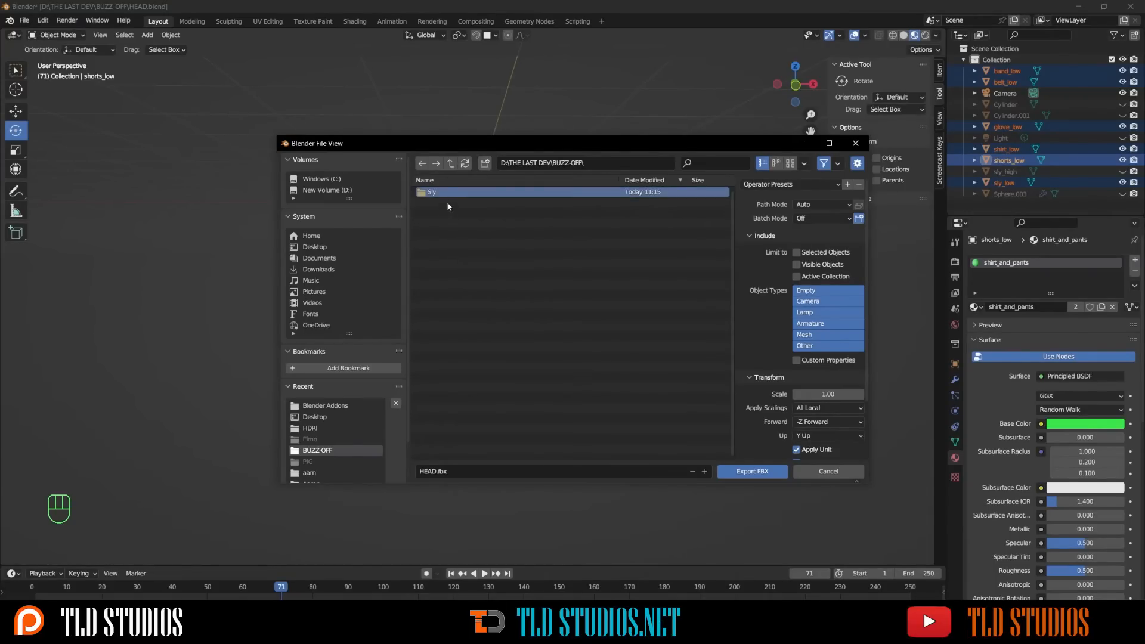
double_click(445, 193)
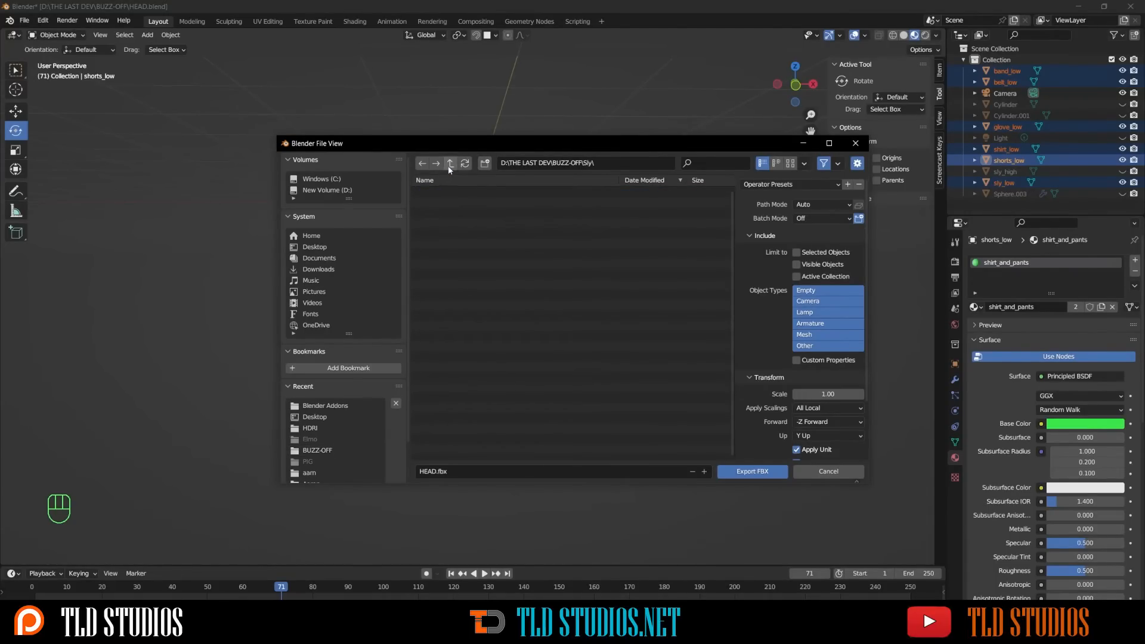
Create a subfolder named "low character" inside the Sly folder and open it.
click(485, 163)
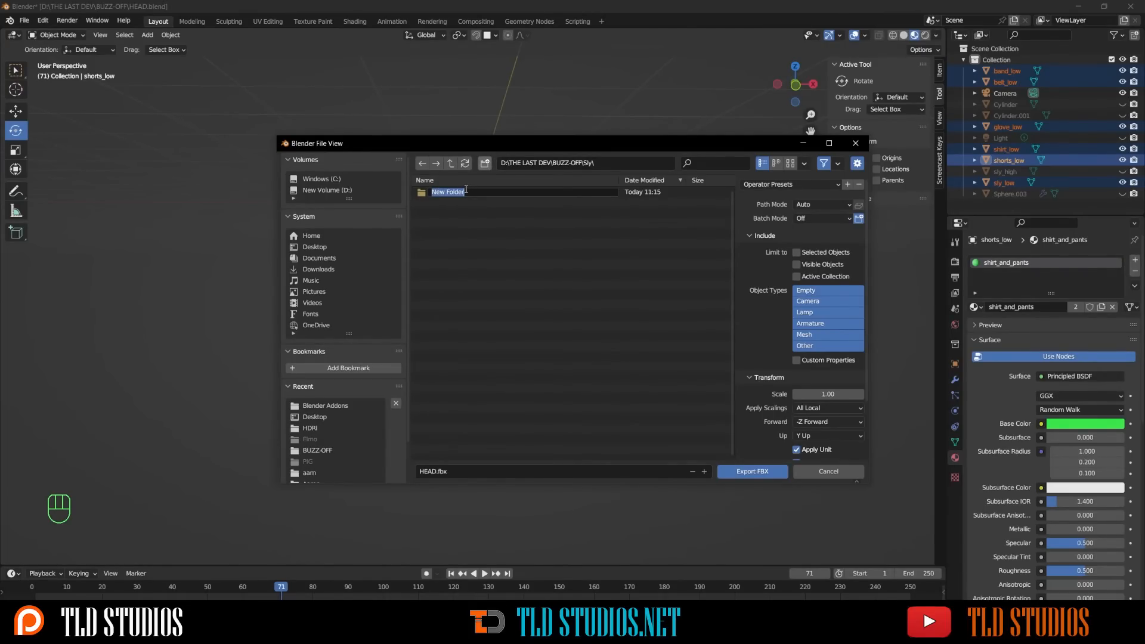
text(low character)
key(Return)
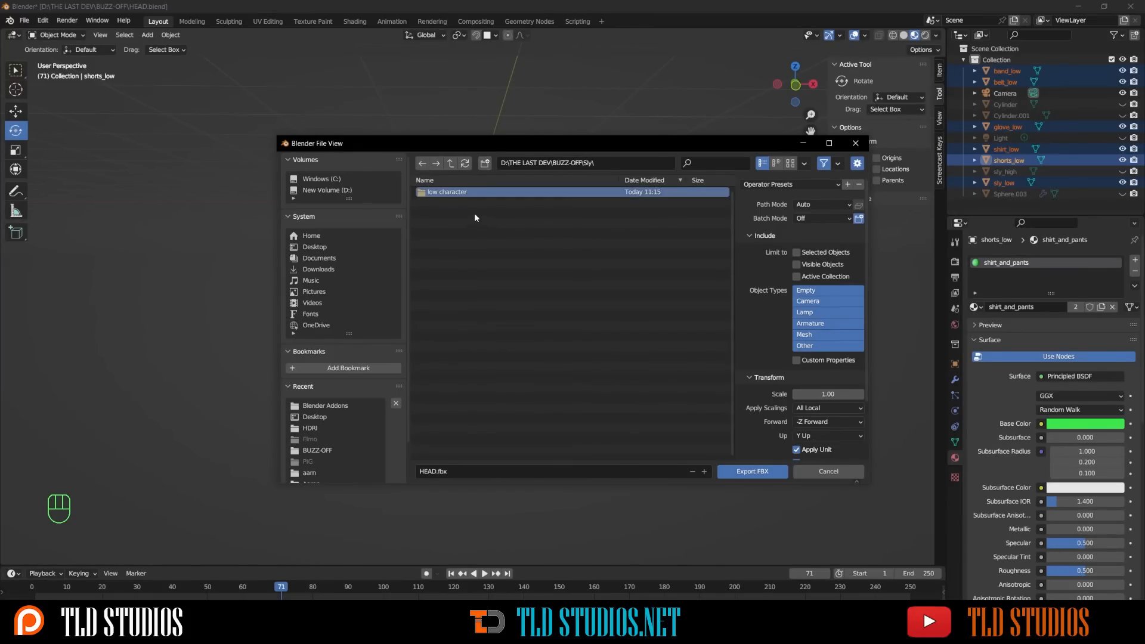
click(463, 192)
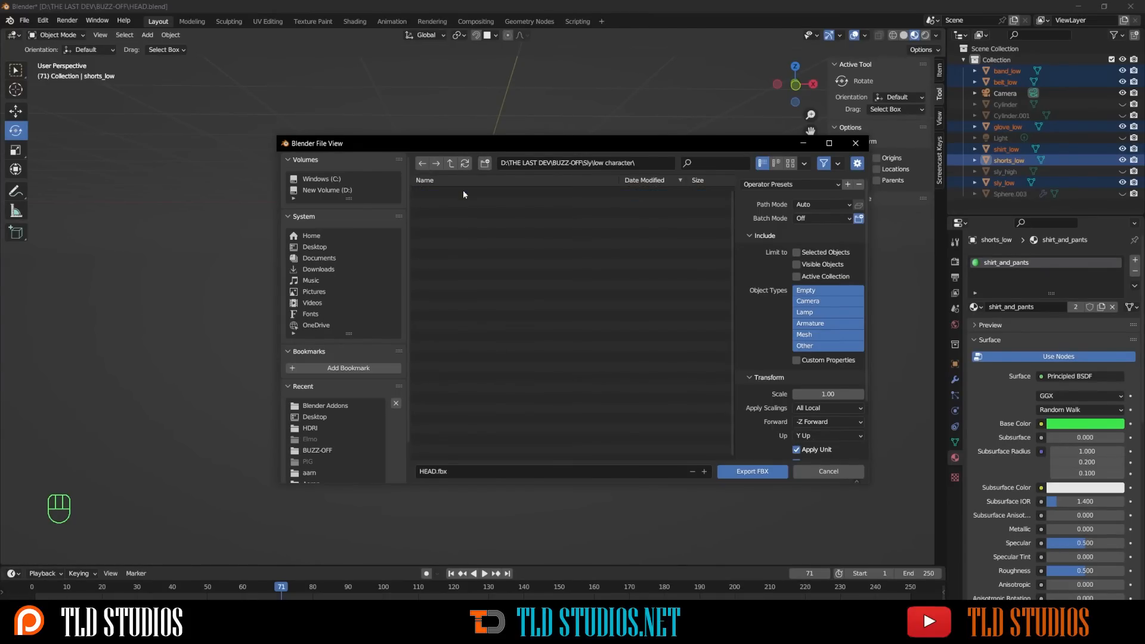
Name the export file sly.fbx and limit the export to selected objects.
click(464, 470)
text(sly)
key(Return)
click(796, 253)
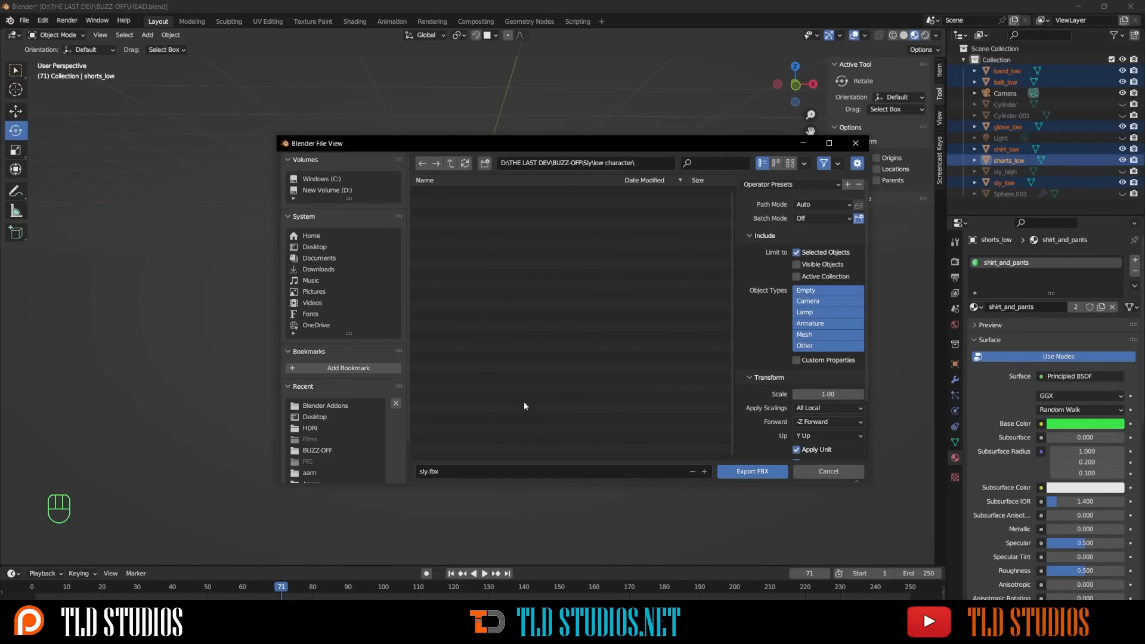